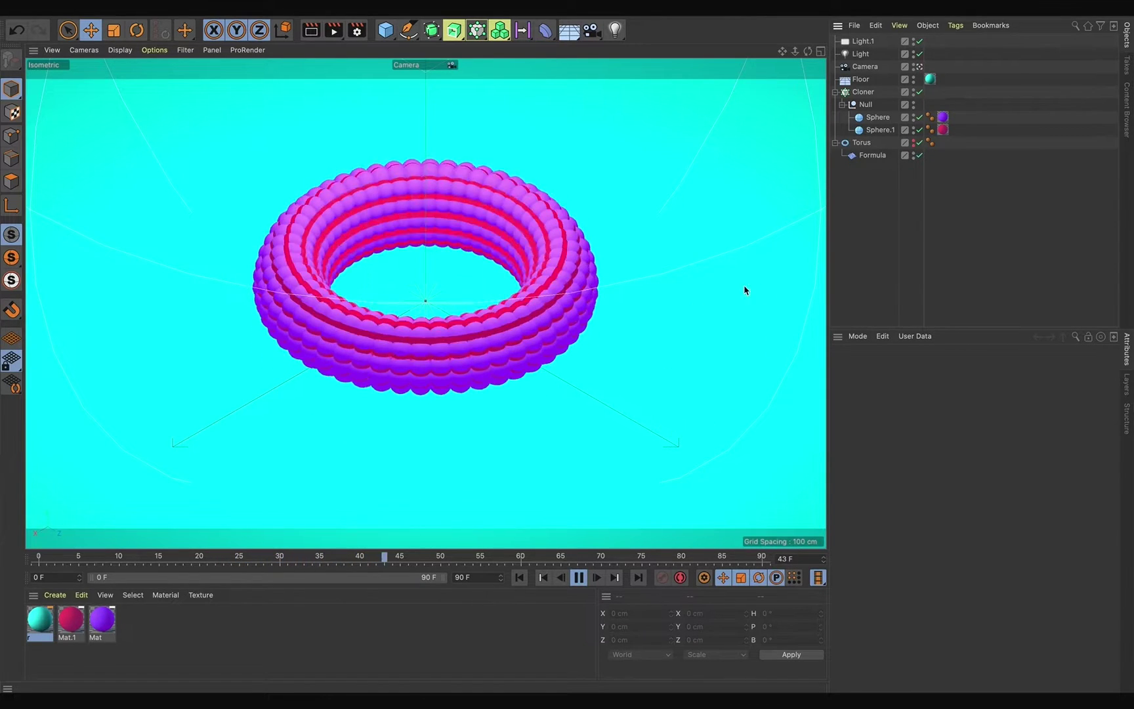
Stop the torus animation playback and start a new empty project.
left_click(579, 581)
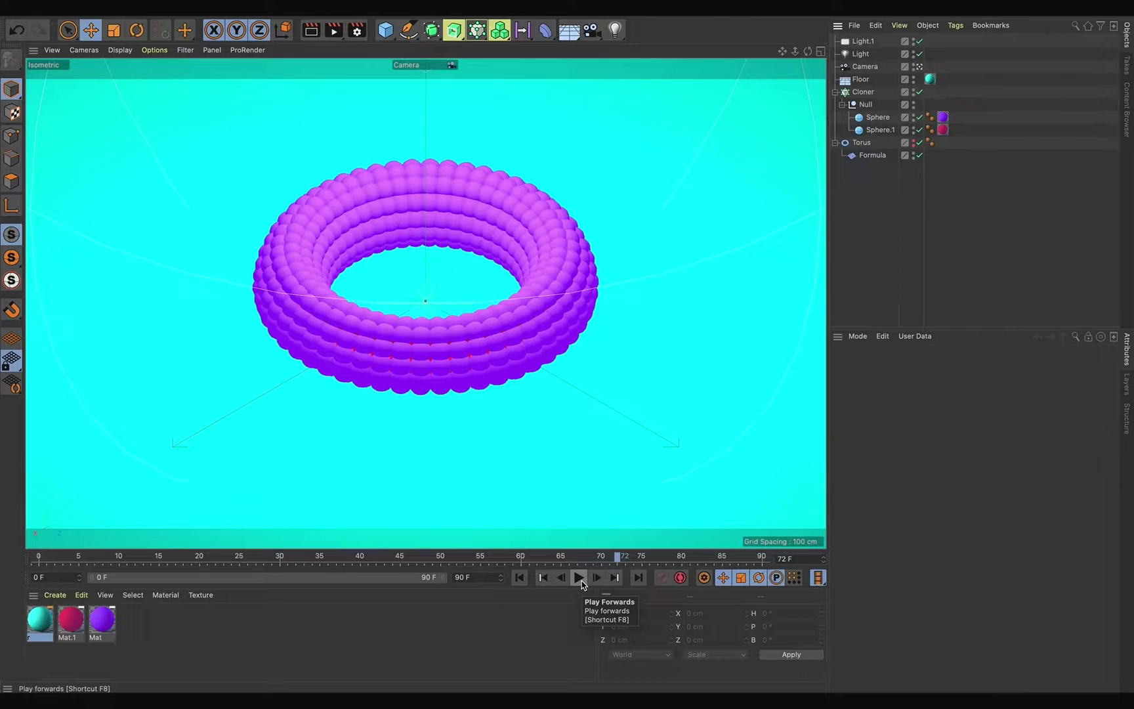
key("ctrl+n")
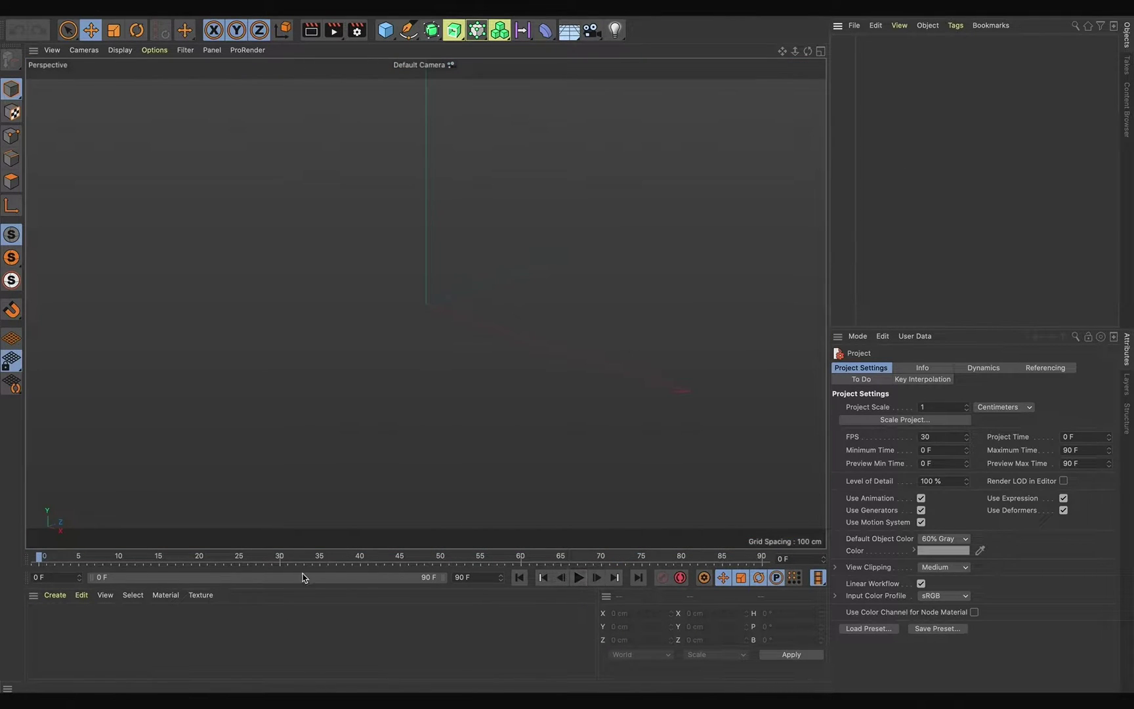
Paste the cyan, pink and purple materials and add a Sphere set to Hemisphere type.
key("ctrl+v")
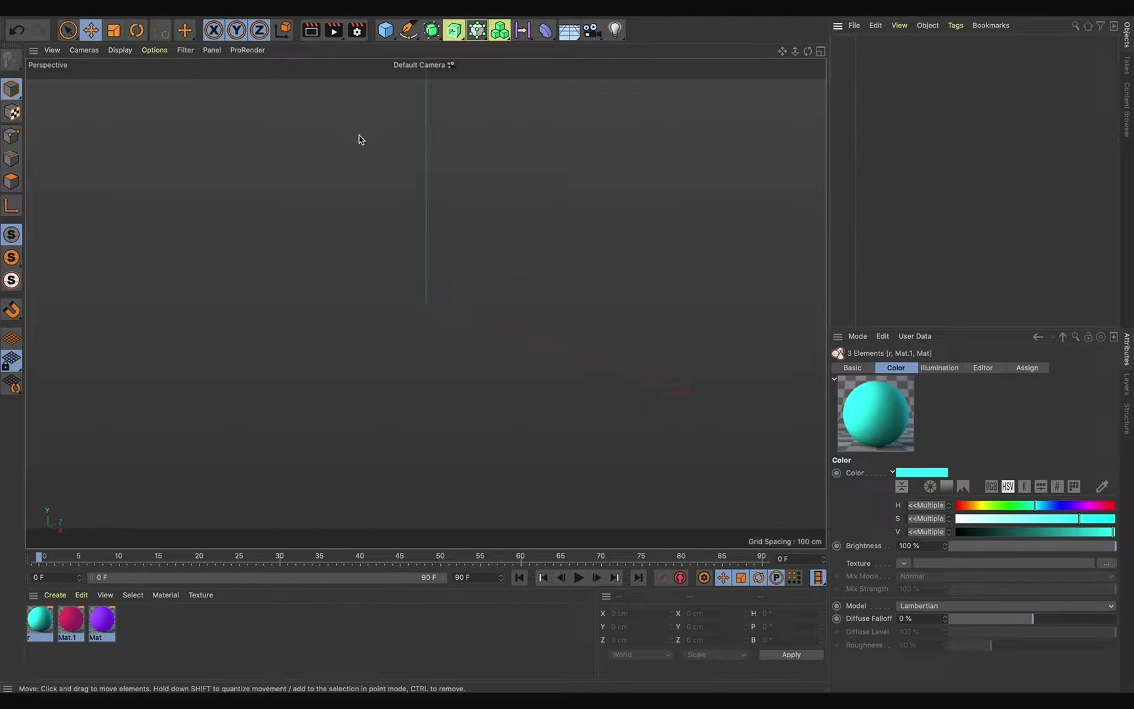
left_click_drag(390, 34, 643, 77)
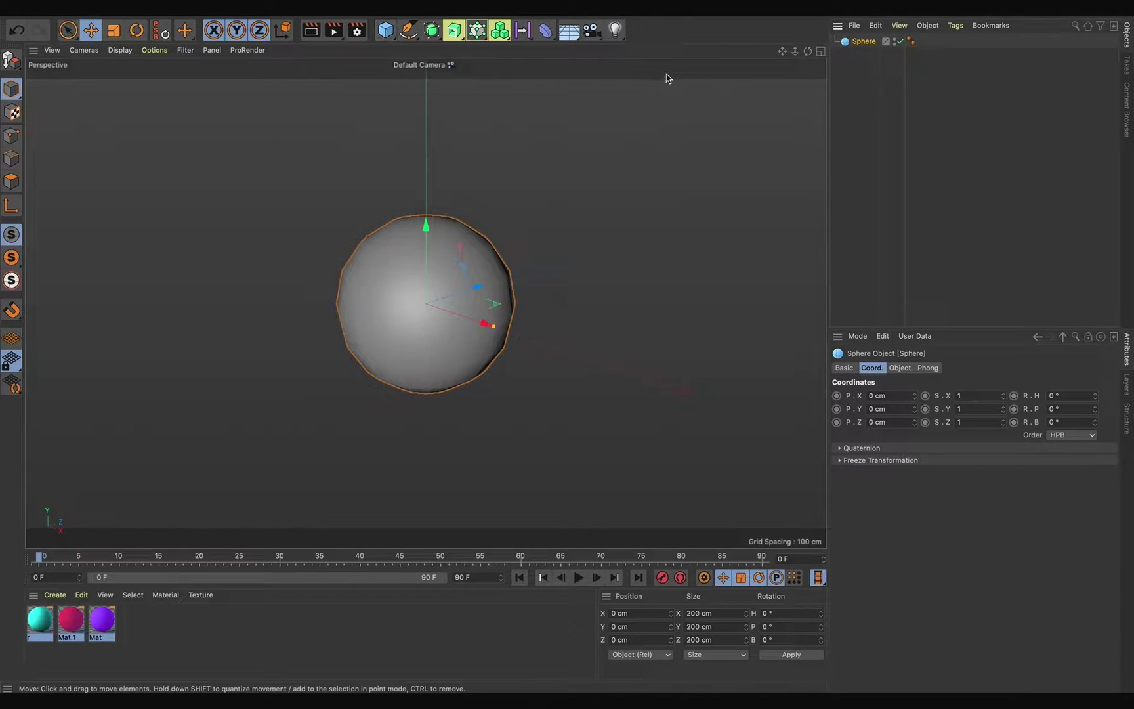
left_click(899, 369)
left_click(938, 422)
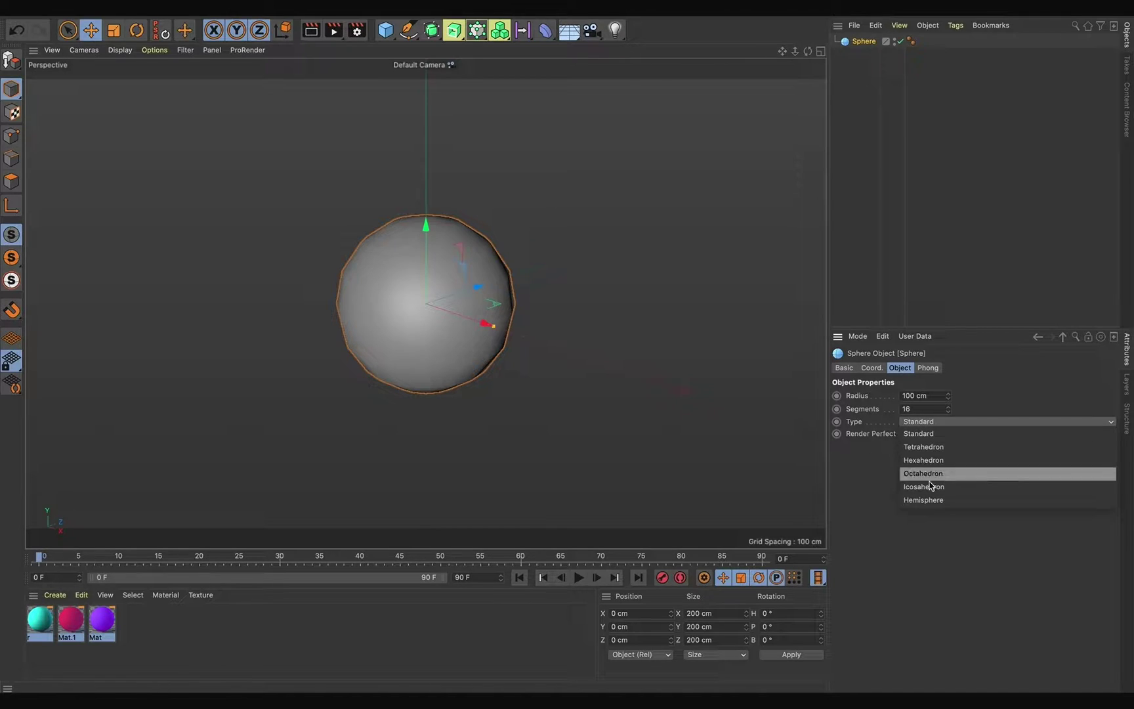
left_click(929, 500)
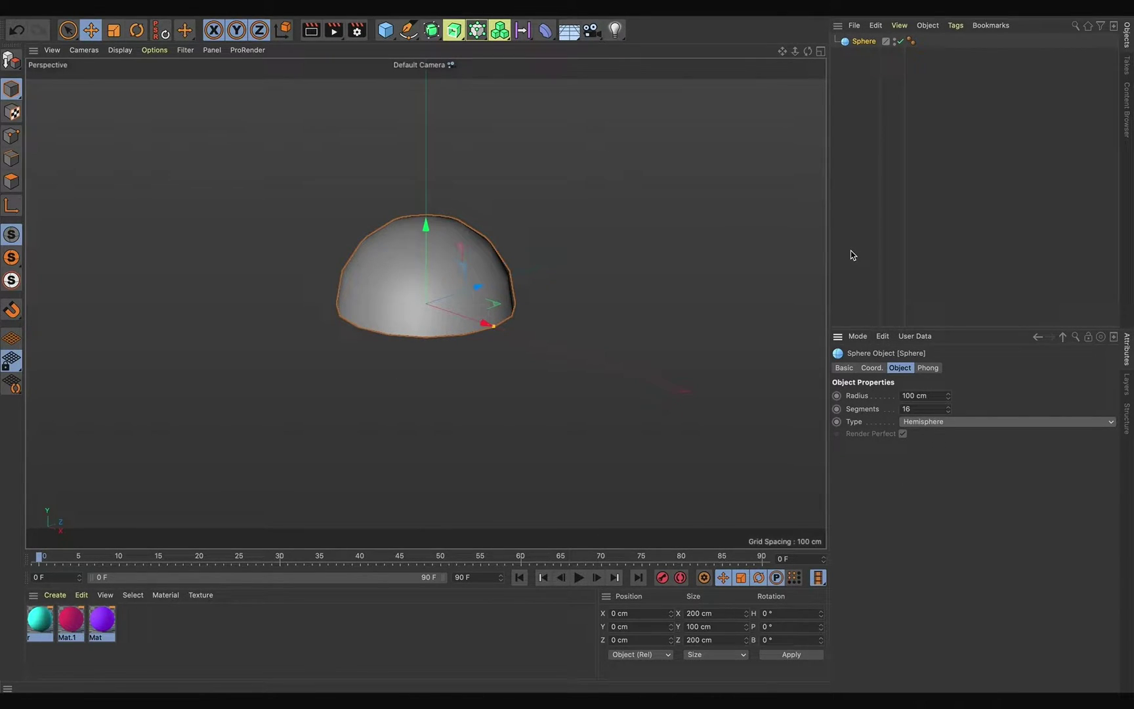
Reselect the hemisphere Sphere object in the Object Manager.
left_click(866, 172)
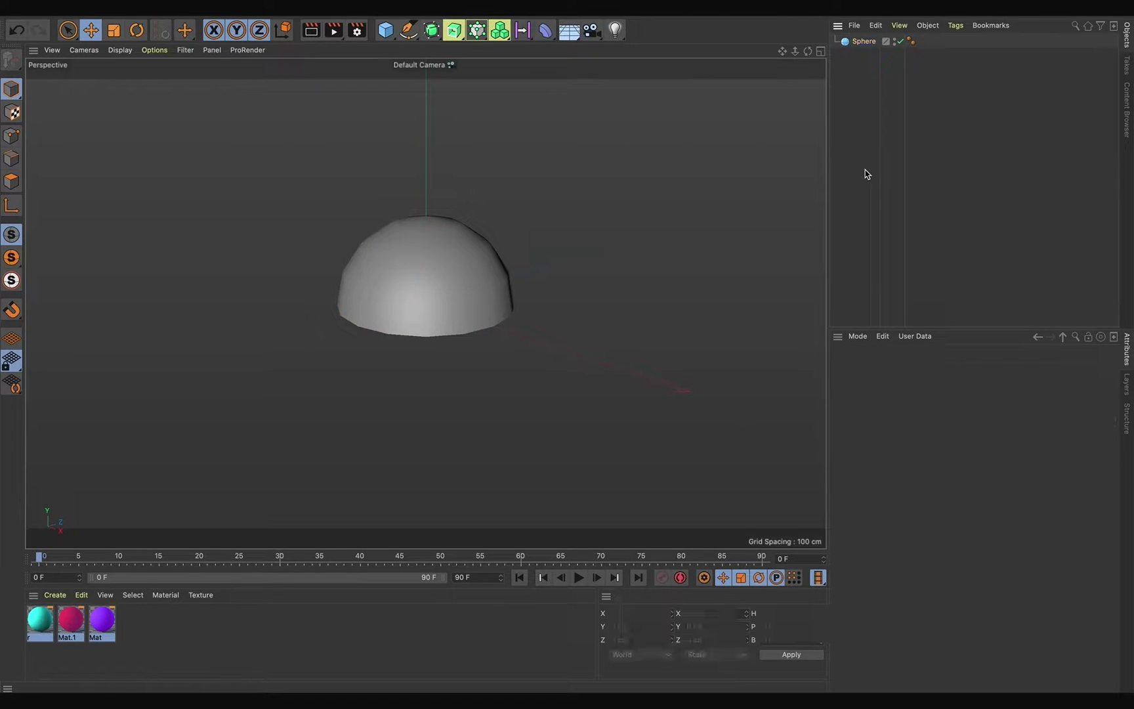
left_click(864, 42)
key("ctrl+d")
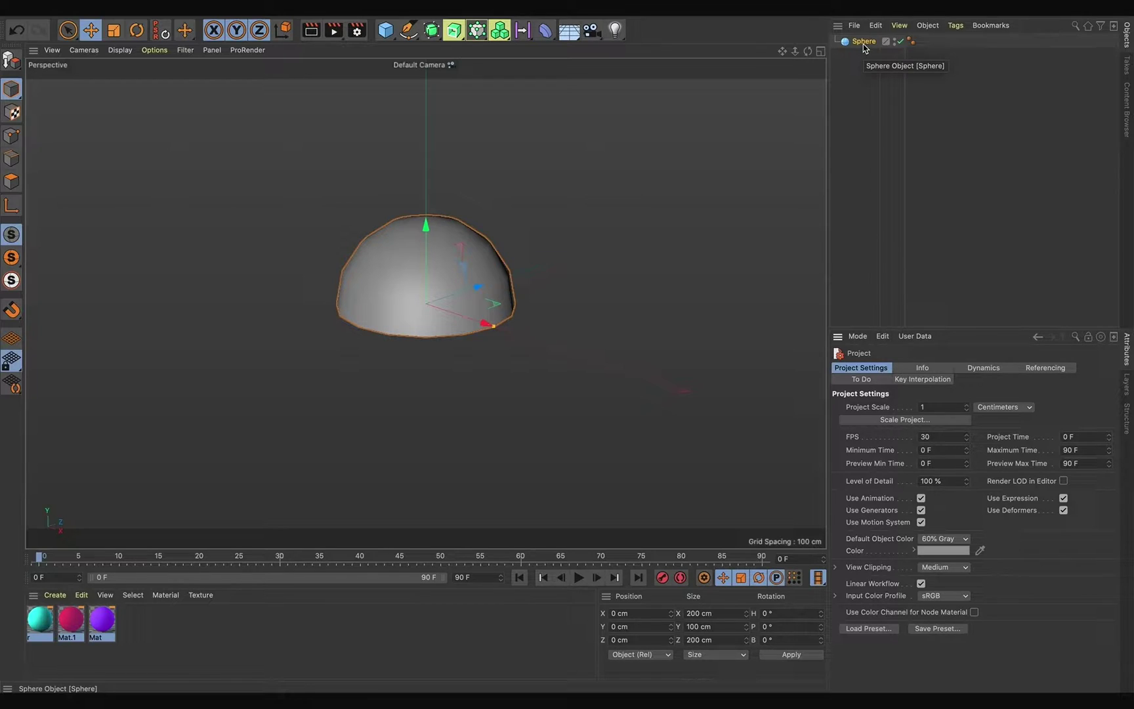
Duplicate the hemisphere as Sphere.1 and rotate it 180° in pitch.
key("ctrl+c")
key("ctrl+v")
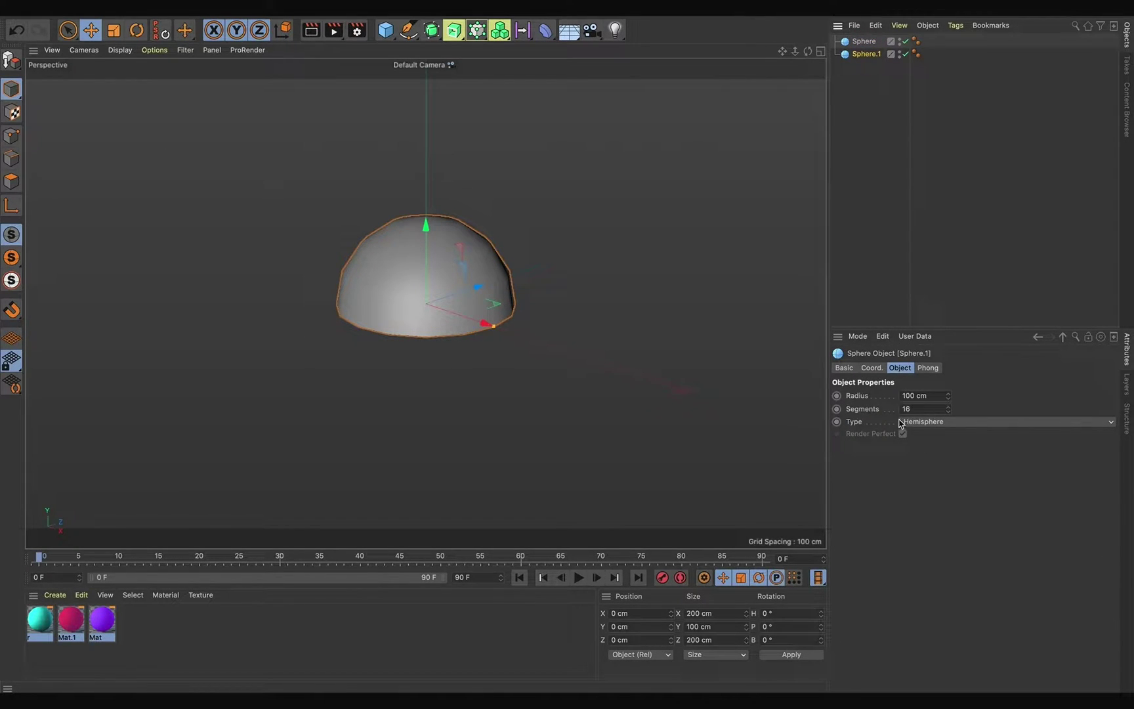
left_click(872, 368)
left_click(1071, 410)
left_click_drag(1071, 409, 992, 406)
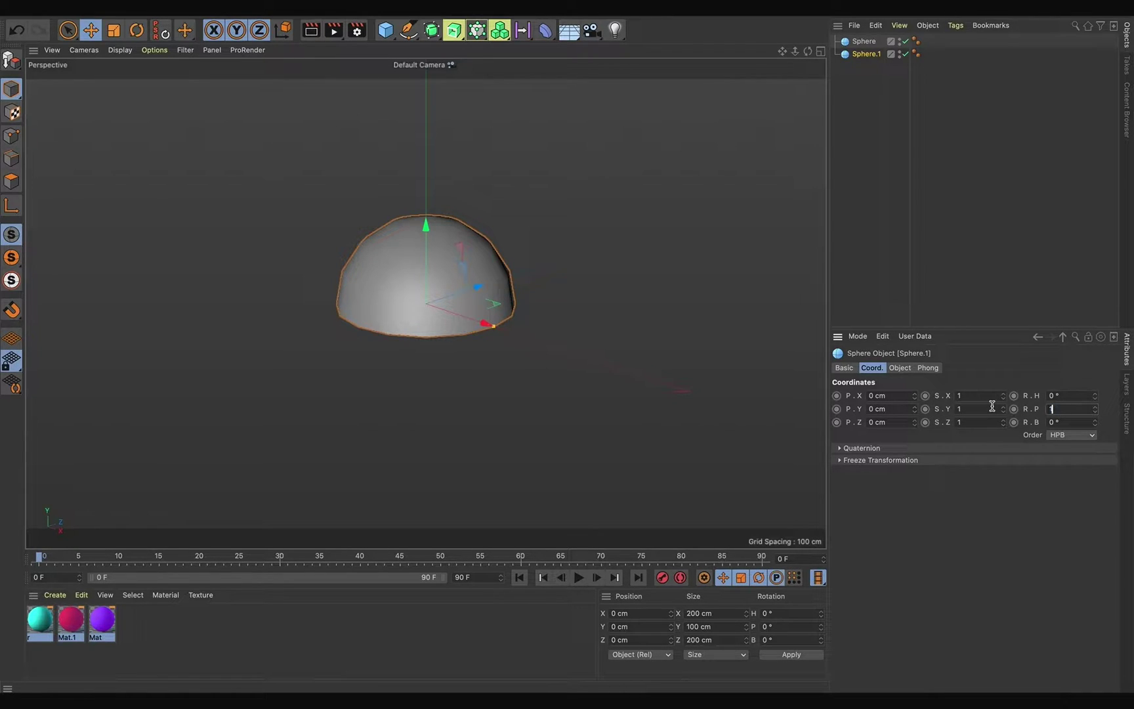
key("Return")
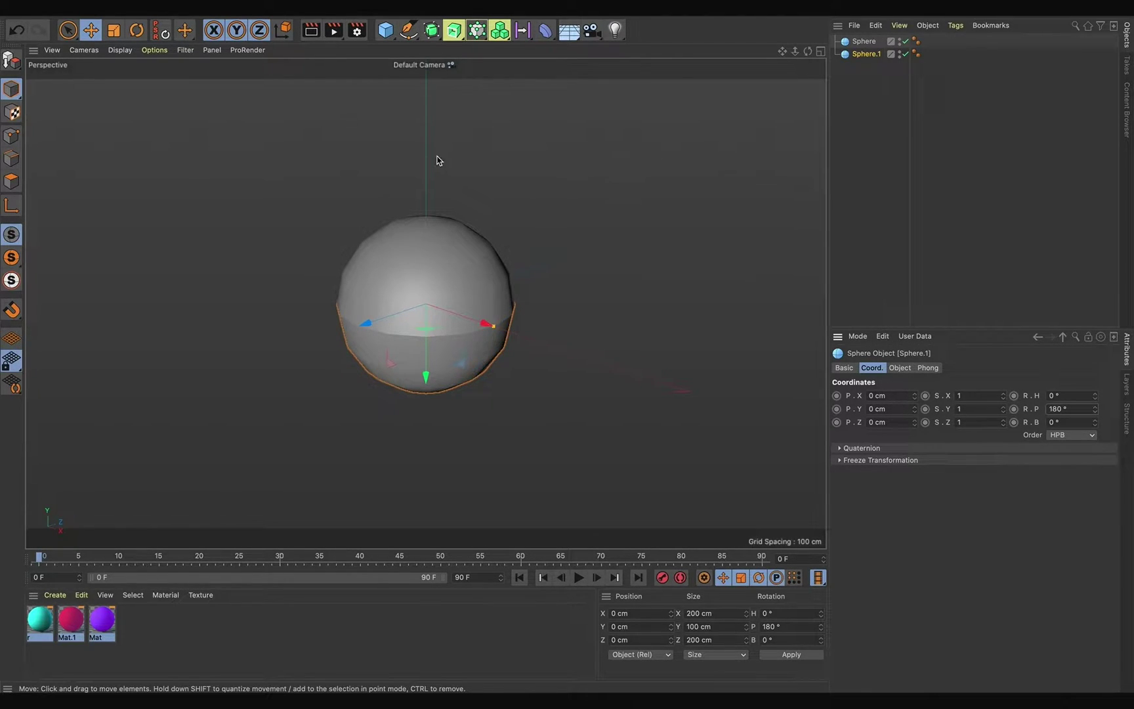
Group both hemispheres under a new Null and add a Torus.
left_click(386, 29)
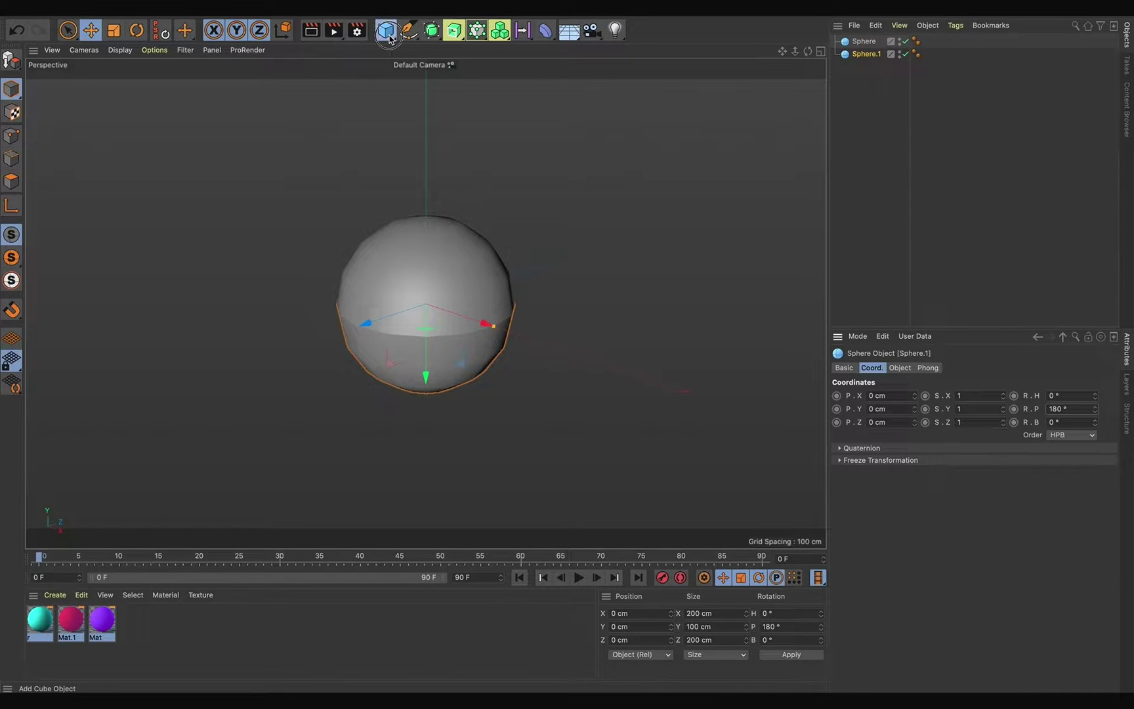
left_click(445, 55)
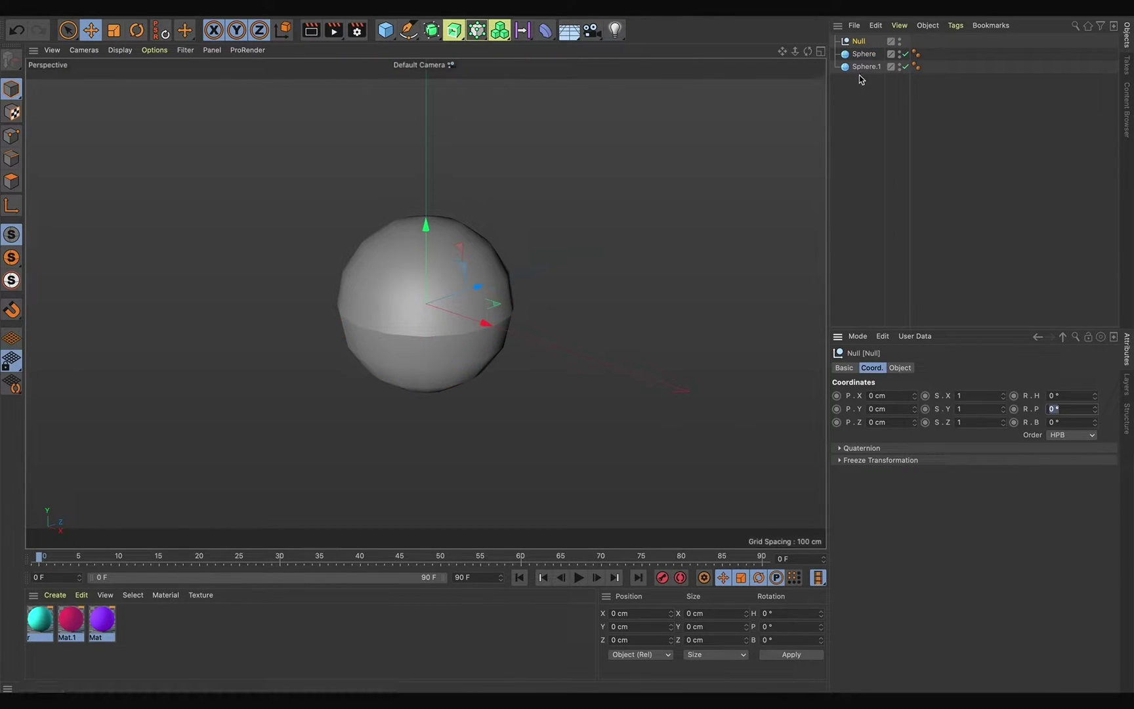
left_click_drag(859, 87, 860, 43)
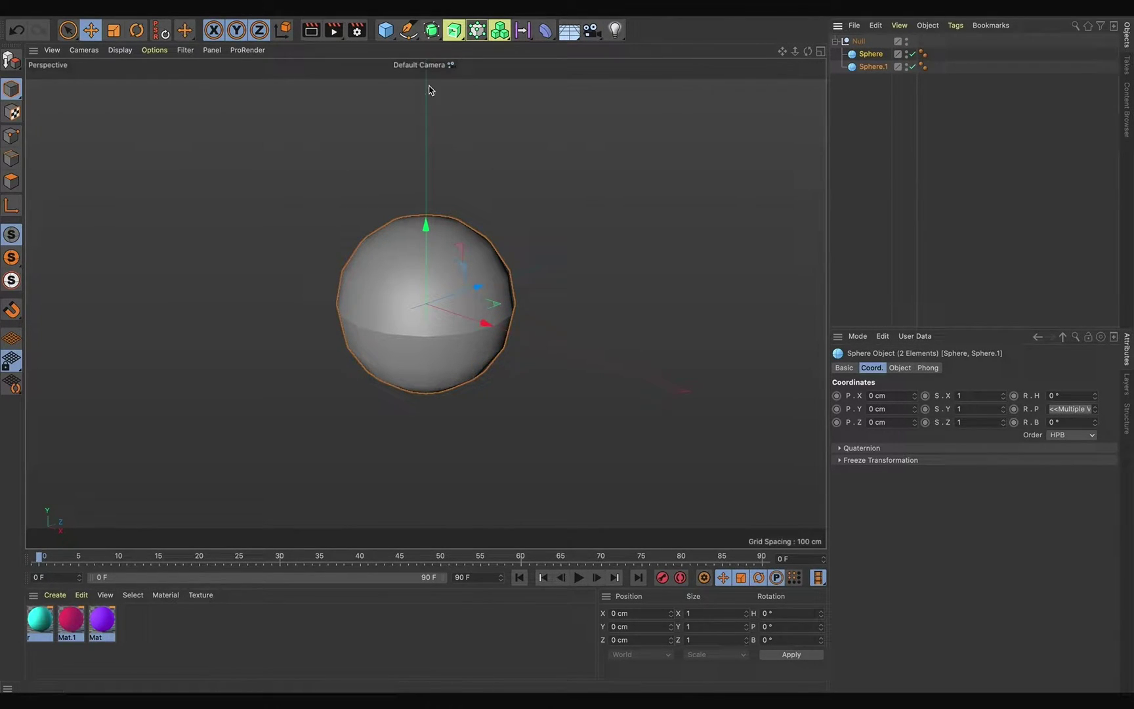
left_click_drag(387, 41, 430, 92)
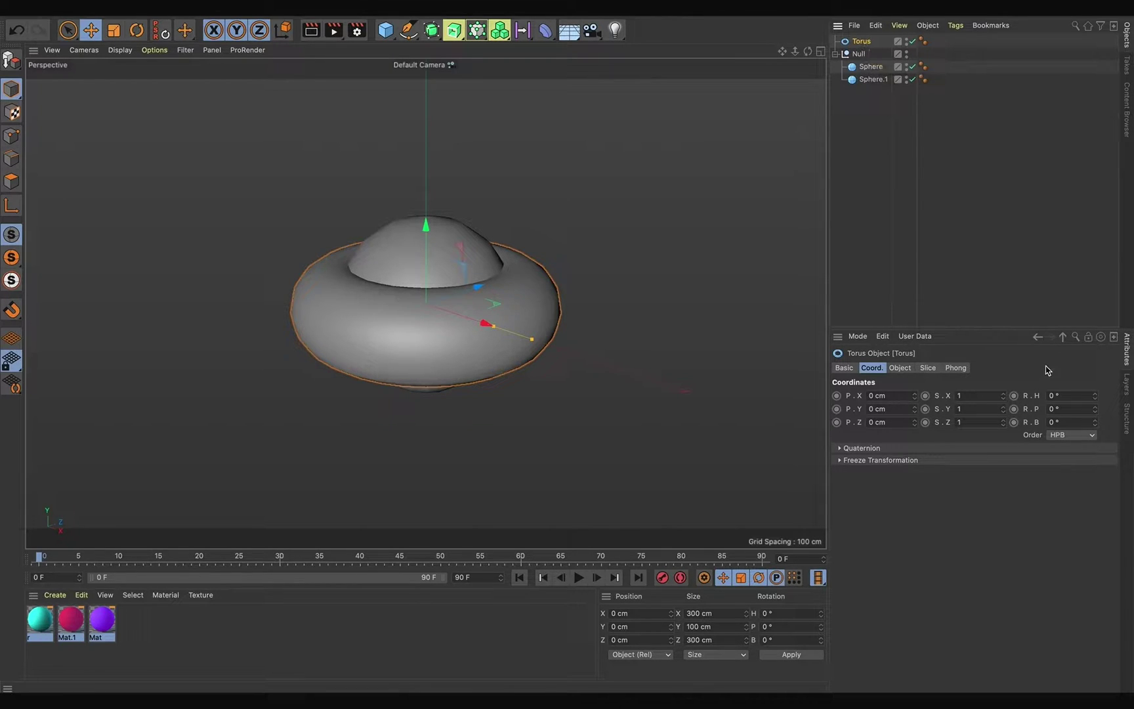
Give the Torus a 120 cm ring radius, 50 ring segments and a 25 cm pipe radius.
left_click(900, 369)
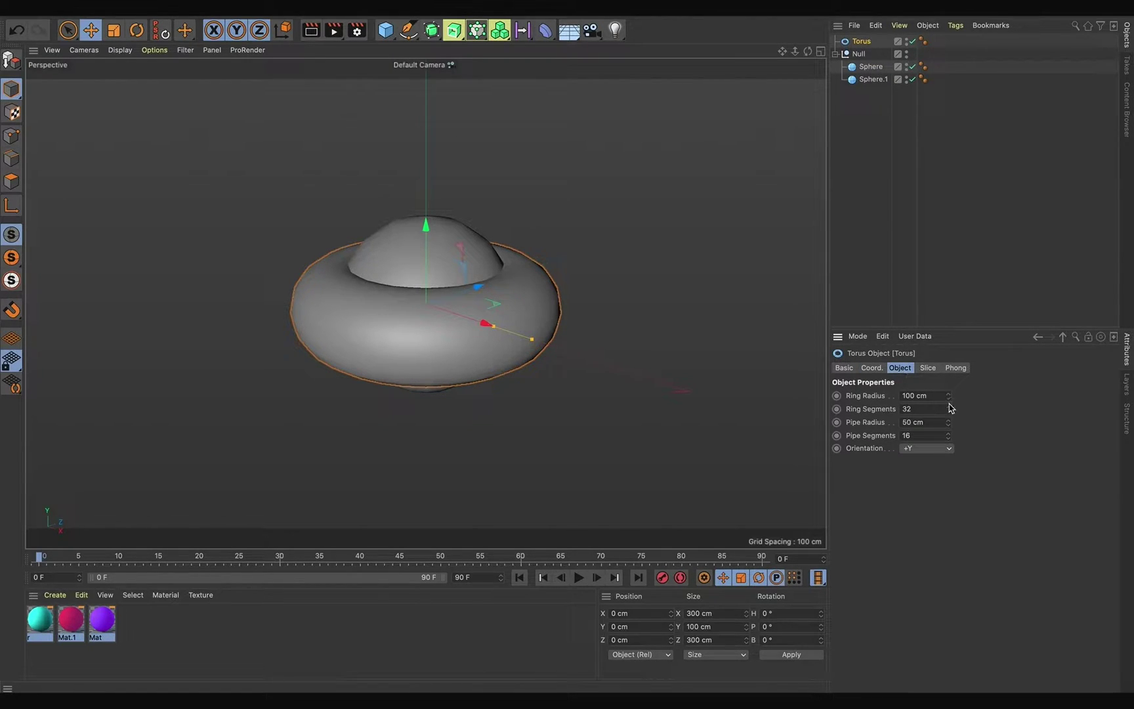
left_click_drag(940, 396, 857, 398)
type("120")
key("Return")
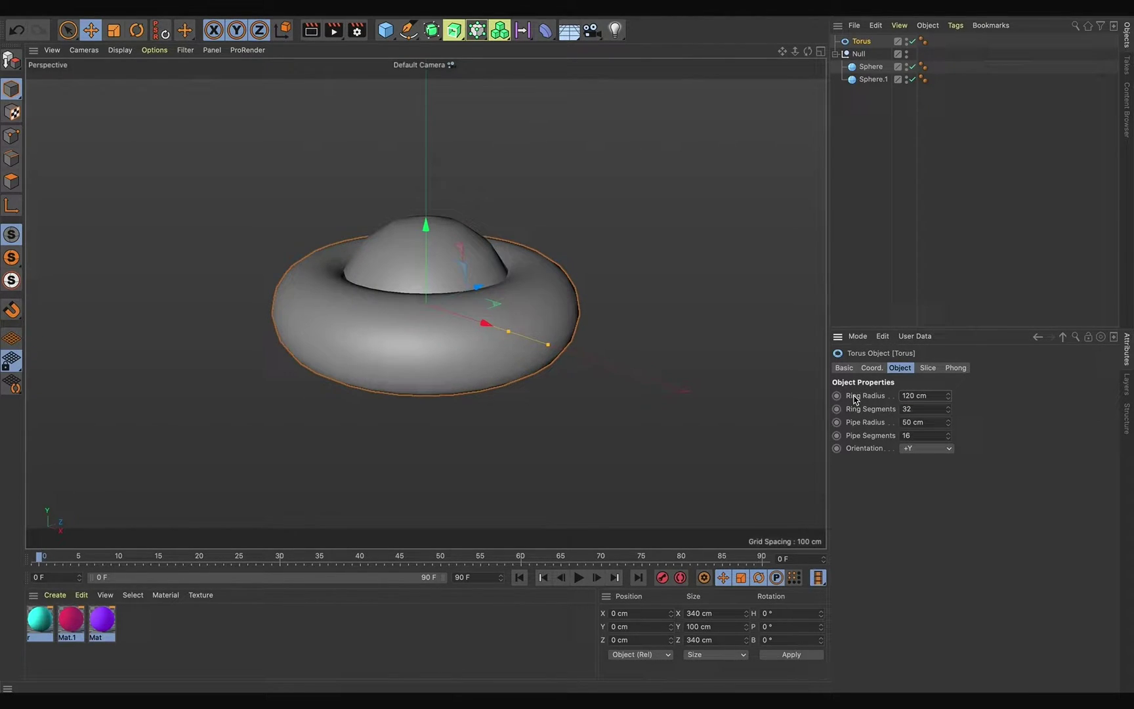
left_click(923, 410)
left_click(939, 422)
type("2")
key("Return")
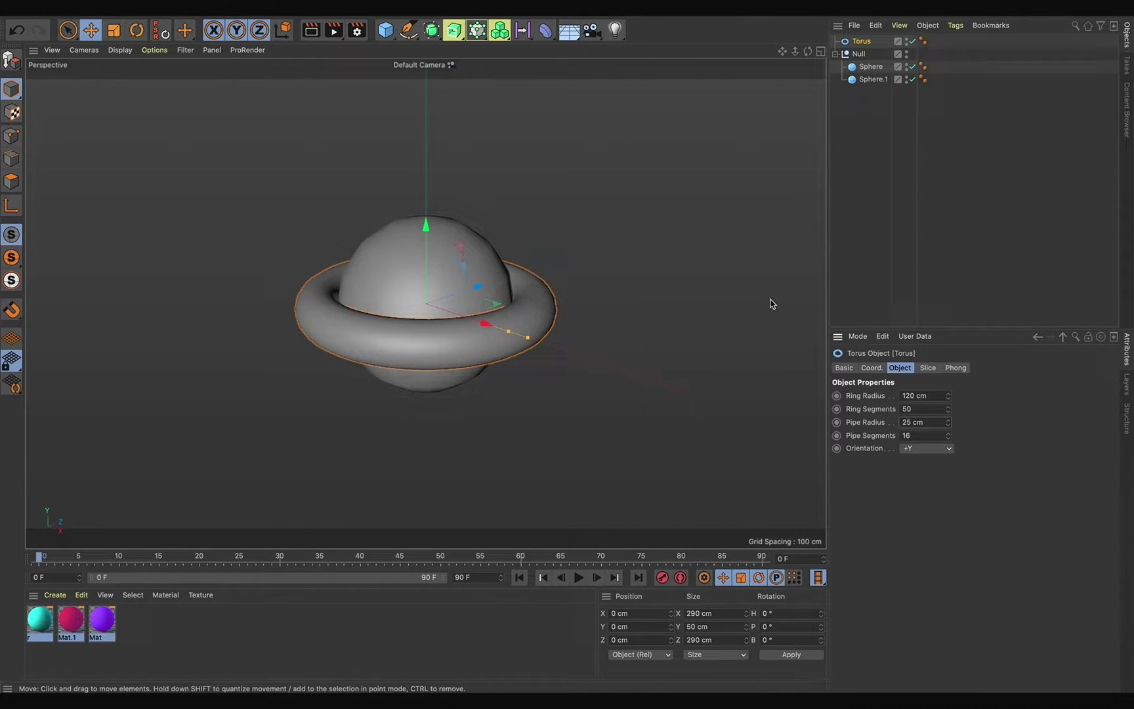
Select both hemispheres and shrink their radius to 10 cm.
left_click(870, 67)
left_click(872, 79, "shift")
left_click(929, 395)
type("10")
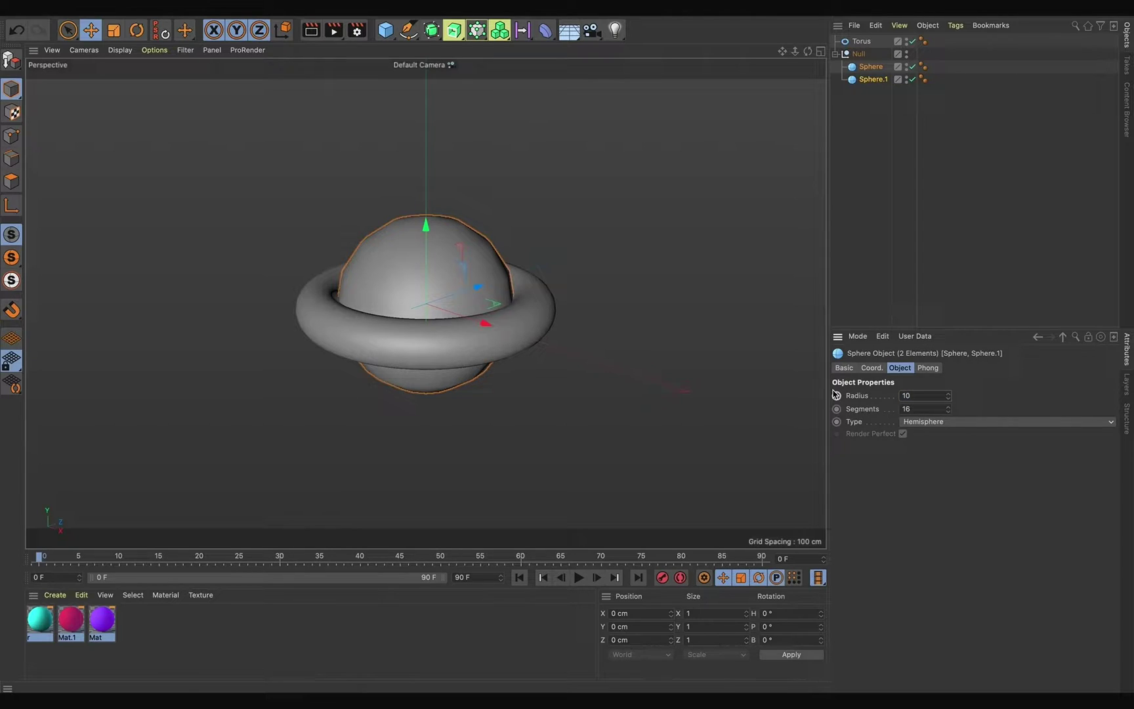
key("Return")
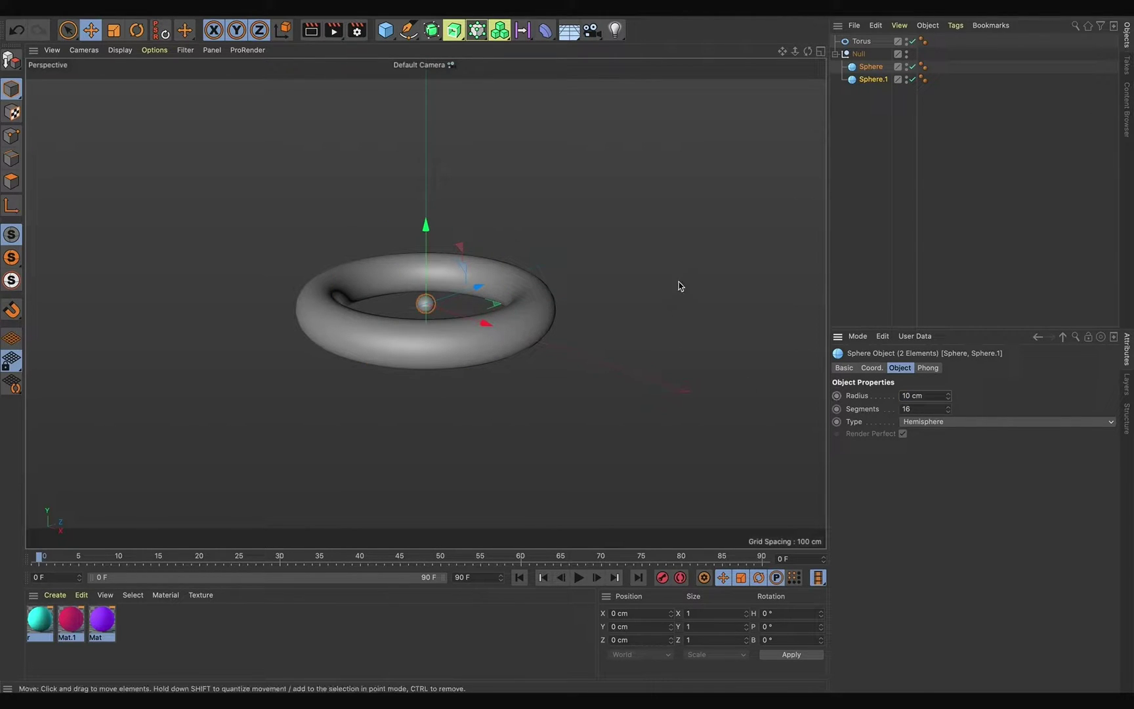
Add a Cloner, place the sphere Null inside it, and set its mode to Object.
left_click(494, 73)
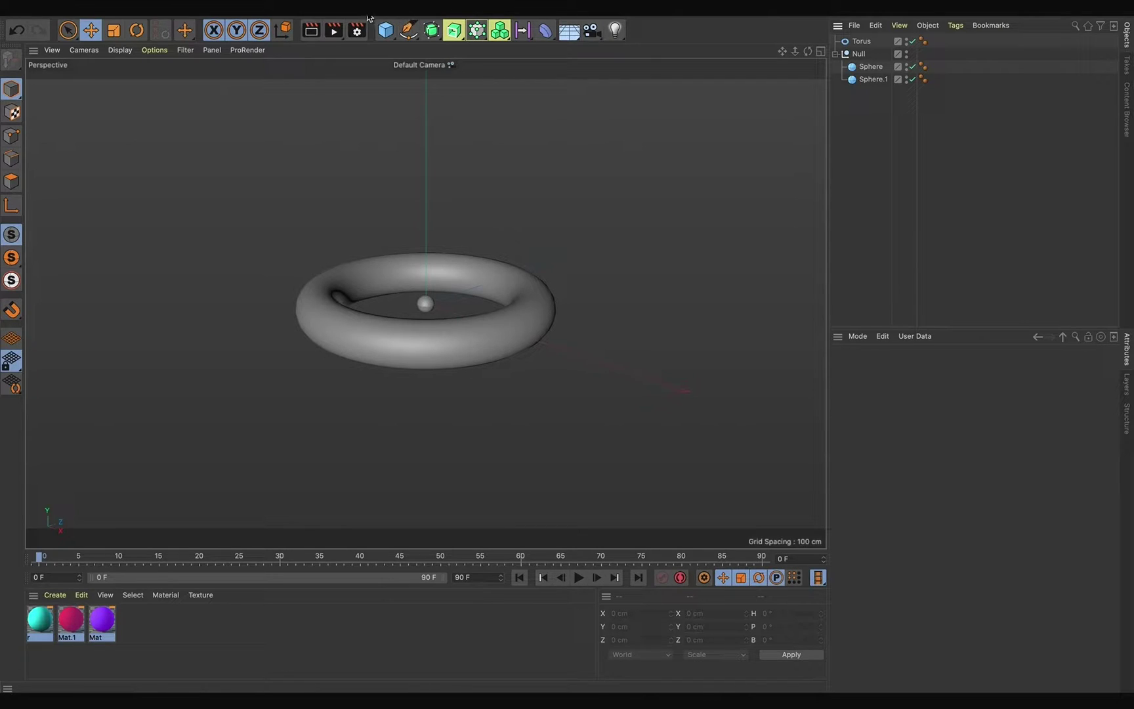
left_click(480, 36)
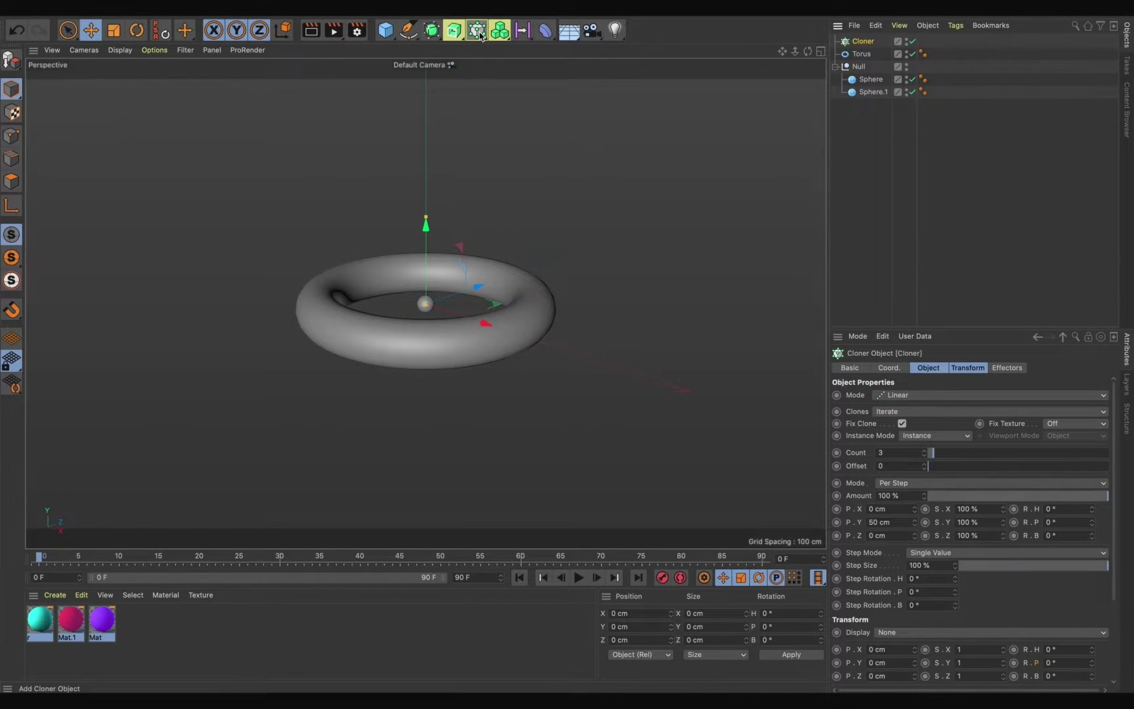
left_click(856, 68)
left_click_drag(856, 71, 864, 45)
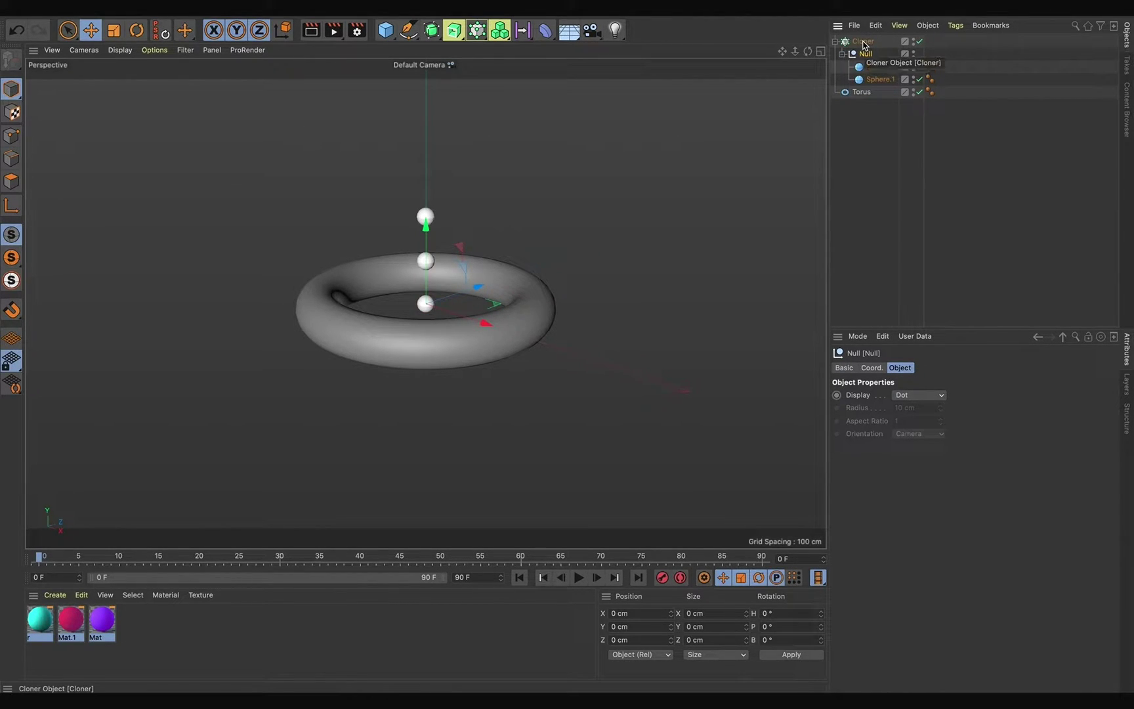
left_click(863, 43)
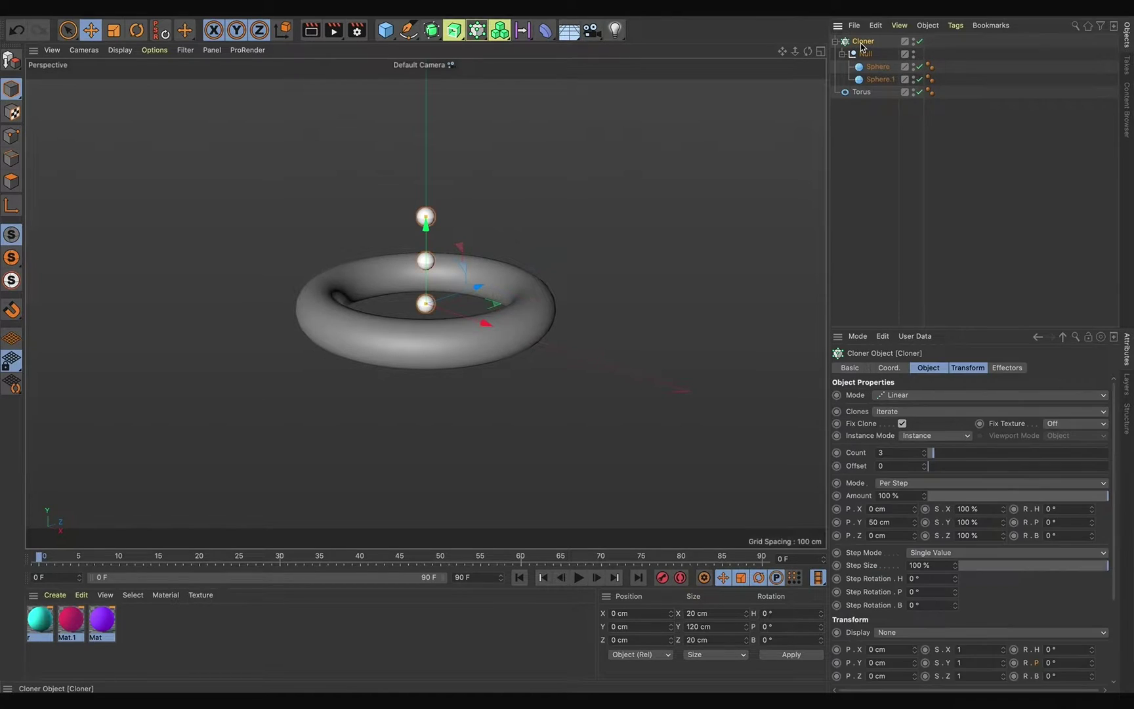
left_click(930, 370)
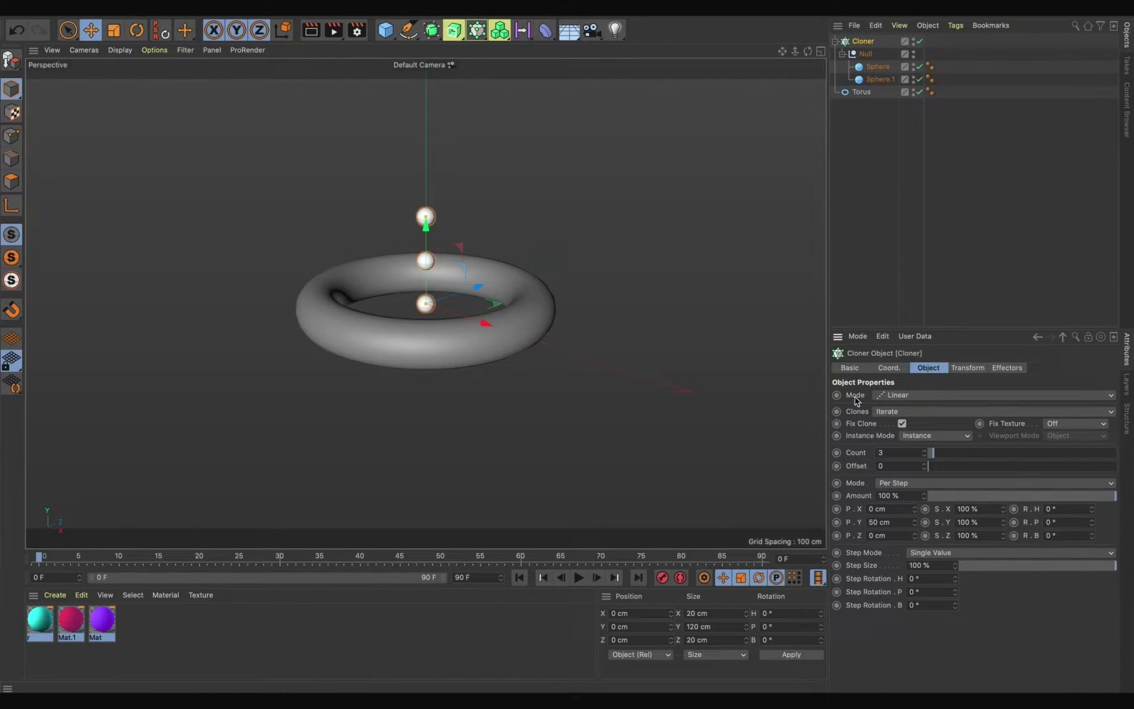
left_click(914, 398)
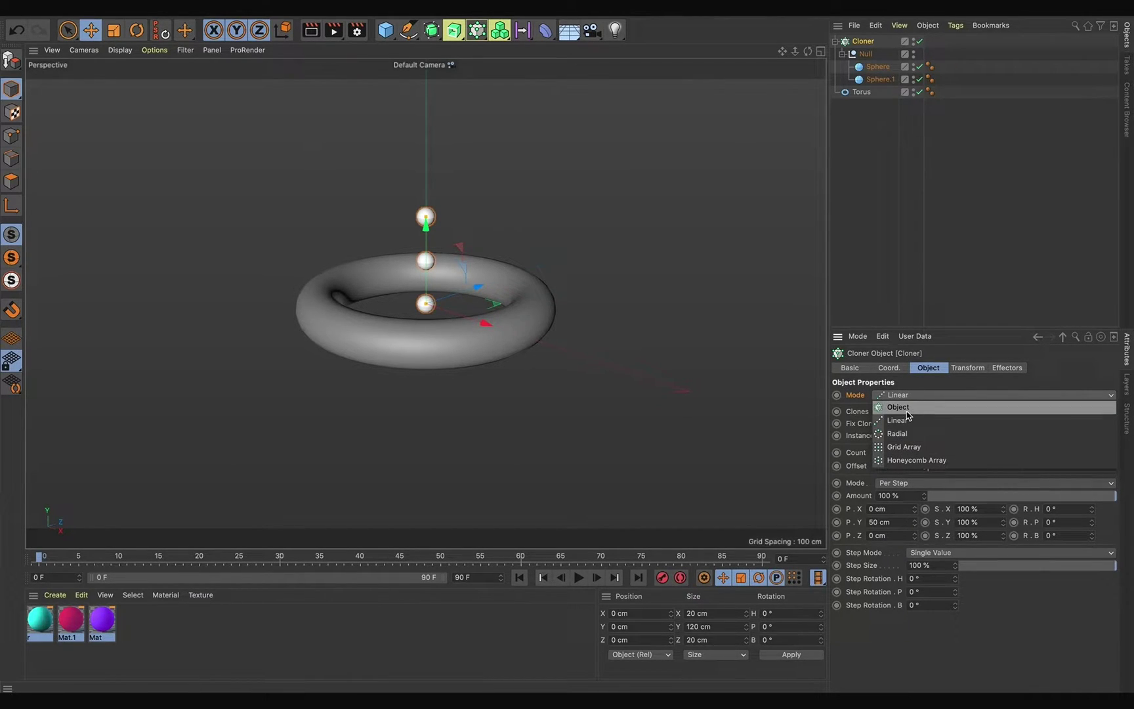
left_click(900, 408)
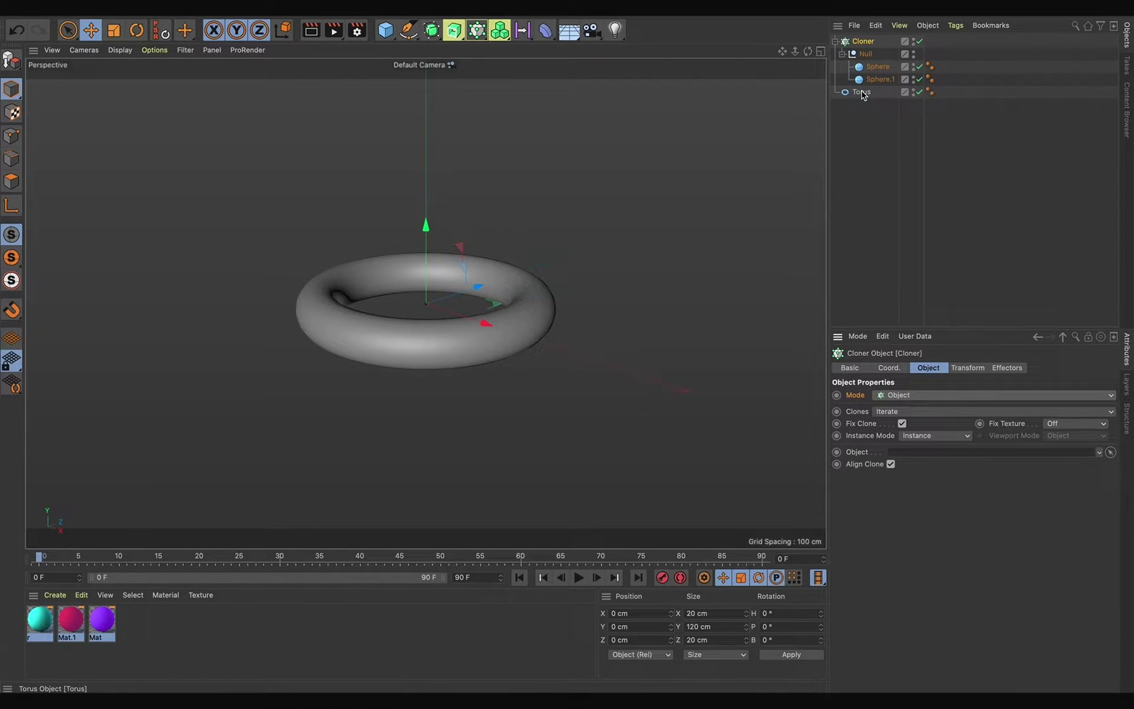
Assign the Torus as the Cloner's source object with Vertex distribution.
left_click_drag(862, 95, 935, 455)
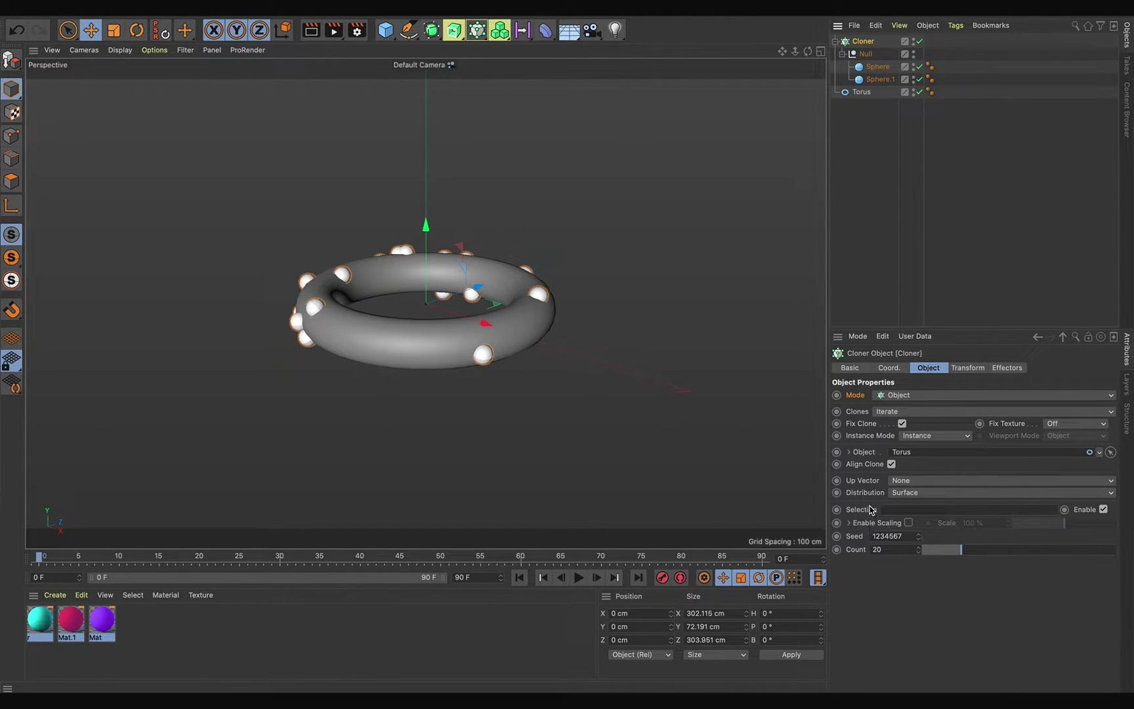
left_click(908, 497)
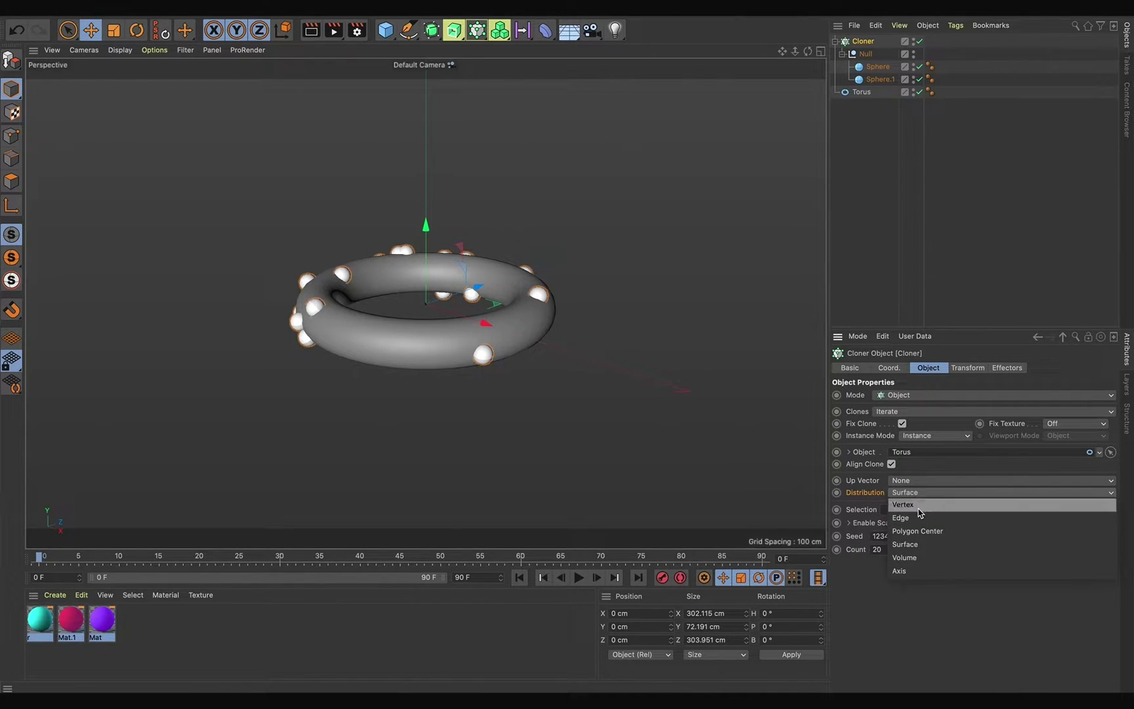
left_click(918, 509)
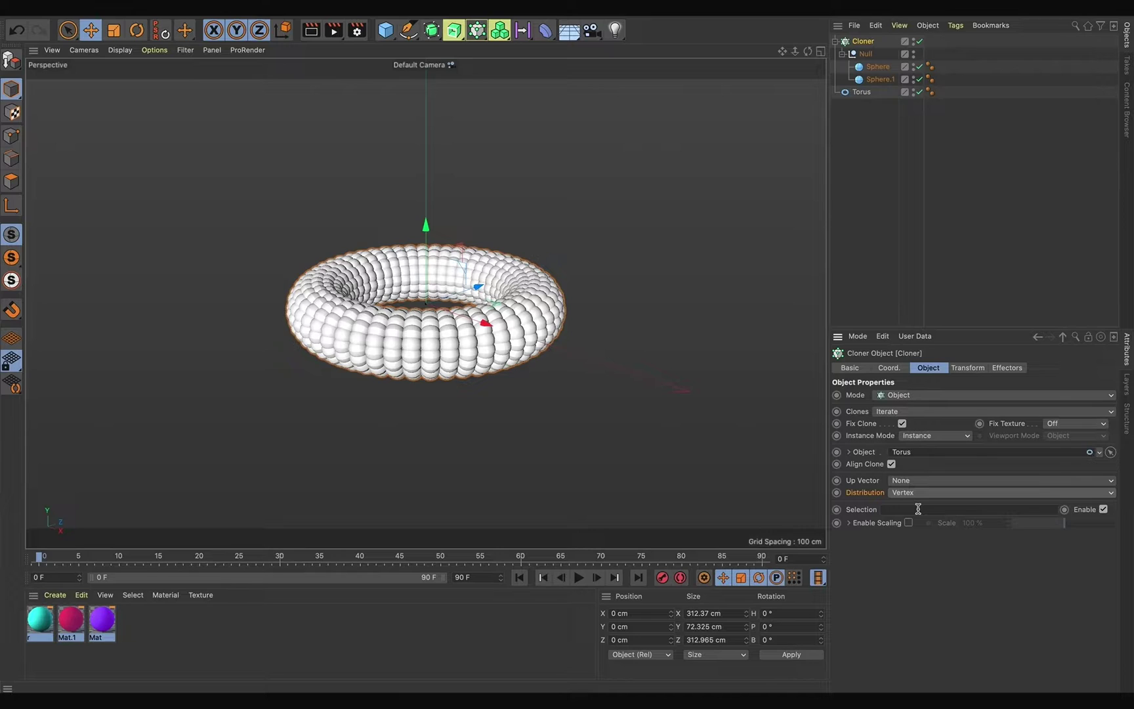
left_click(546, 34)
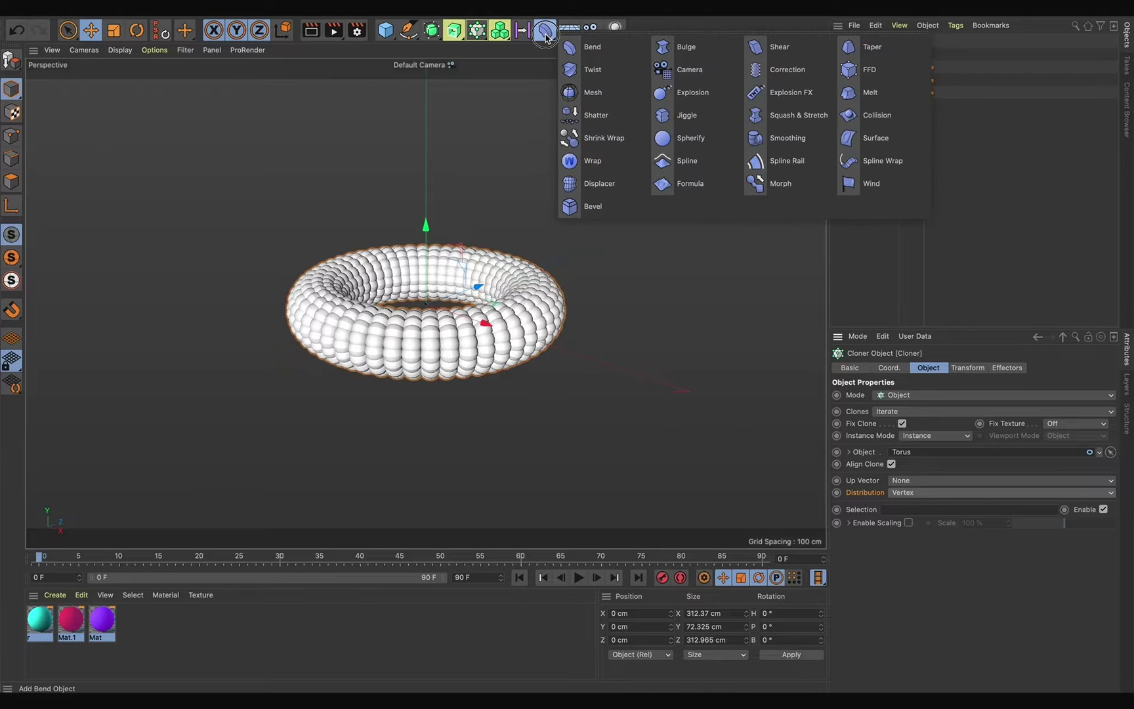
Add a Formula deformer as a child of the Torus and preview the rippling animation.
left_click(682, 188)
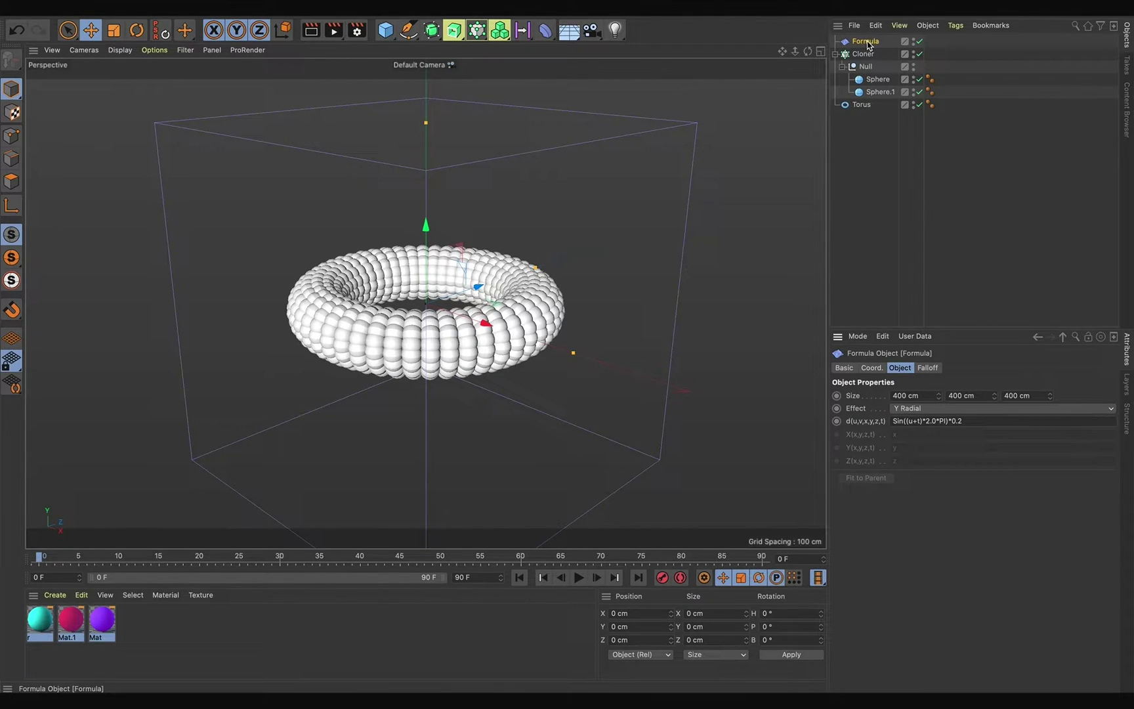
left_click_drag(867, 45, 863, 107)
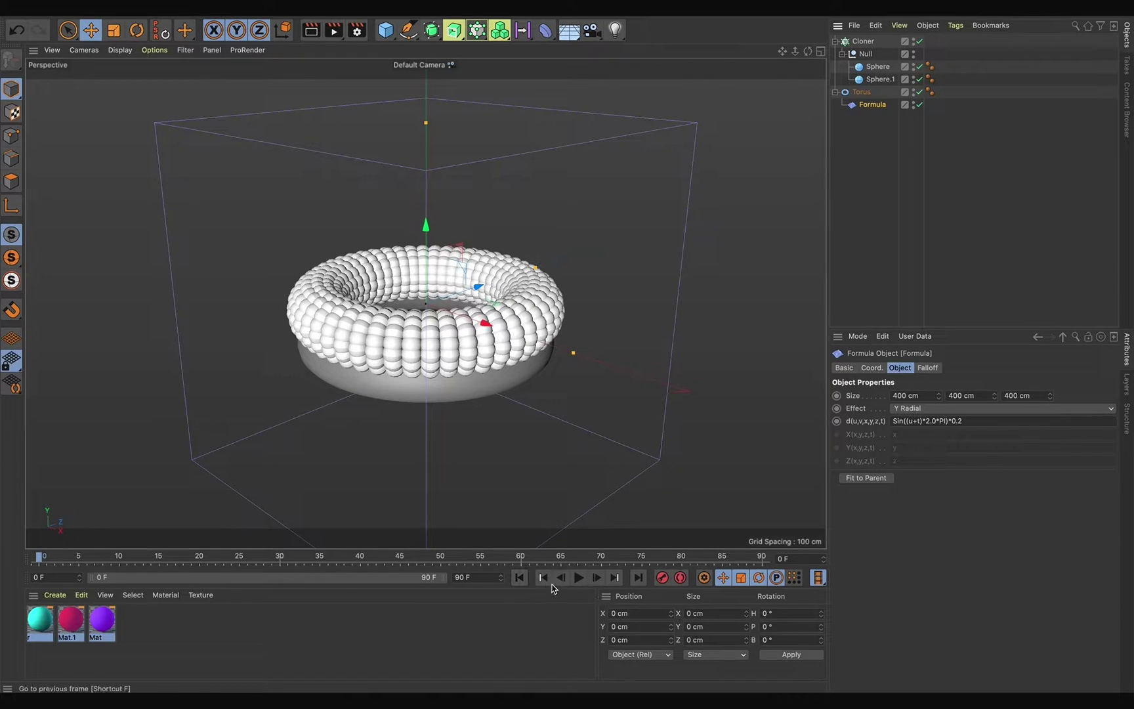
left_click(581, 579)
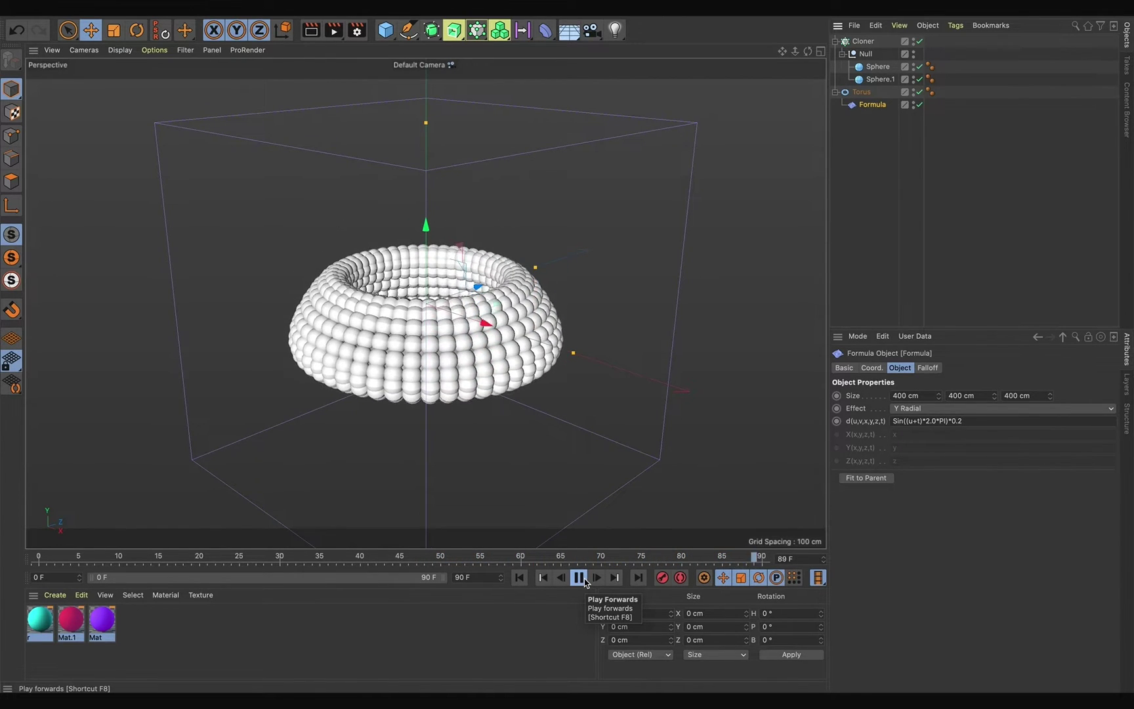
left_click(581, 579)
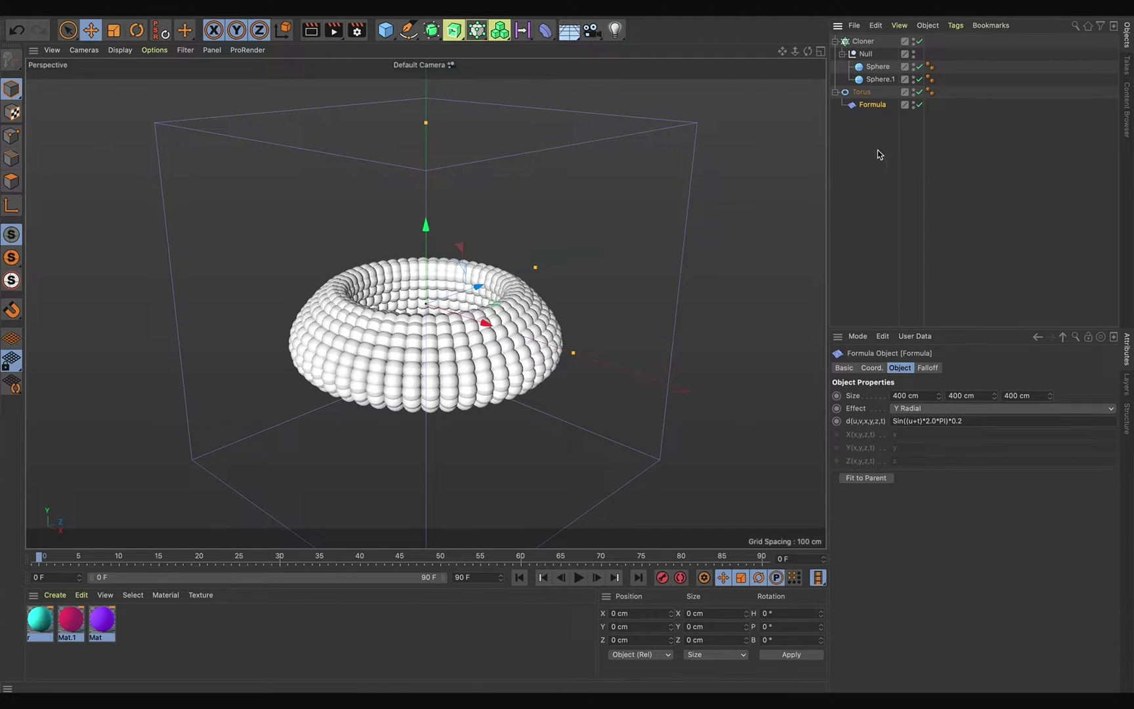
Add a Floor and lower it to about Y -75.7 cm in the Front view.
left_click(573, 38)
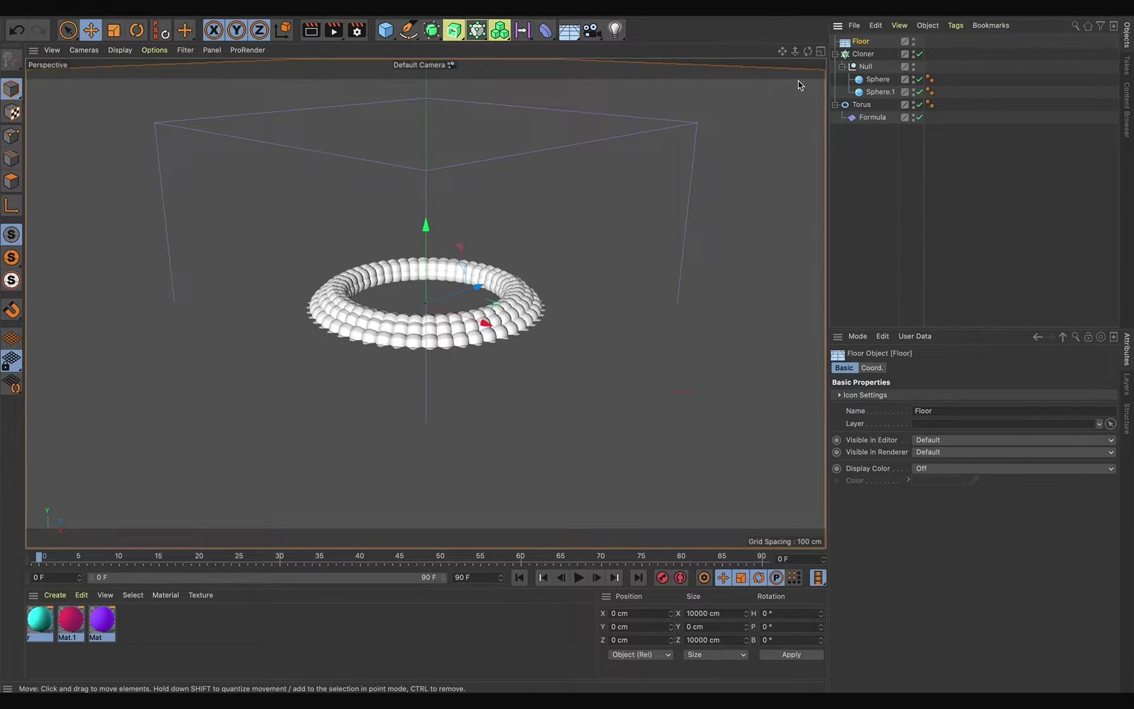
left_click(820, 51)
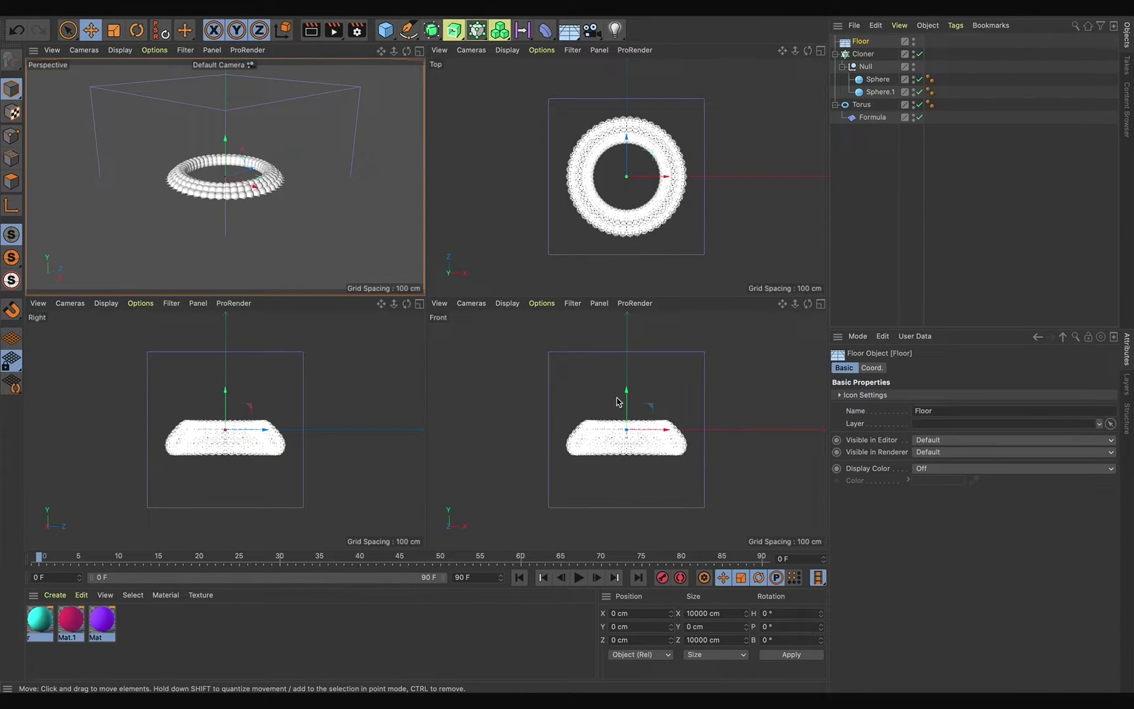
left_click_drag(628, 392, 633, 424)
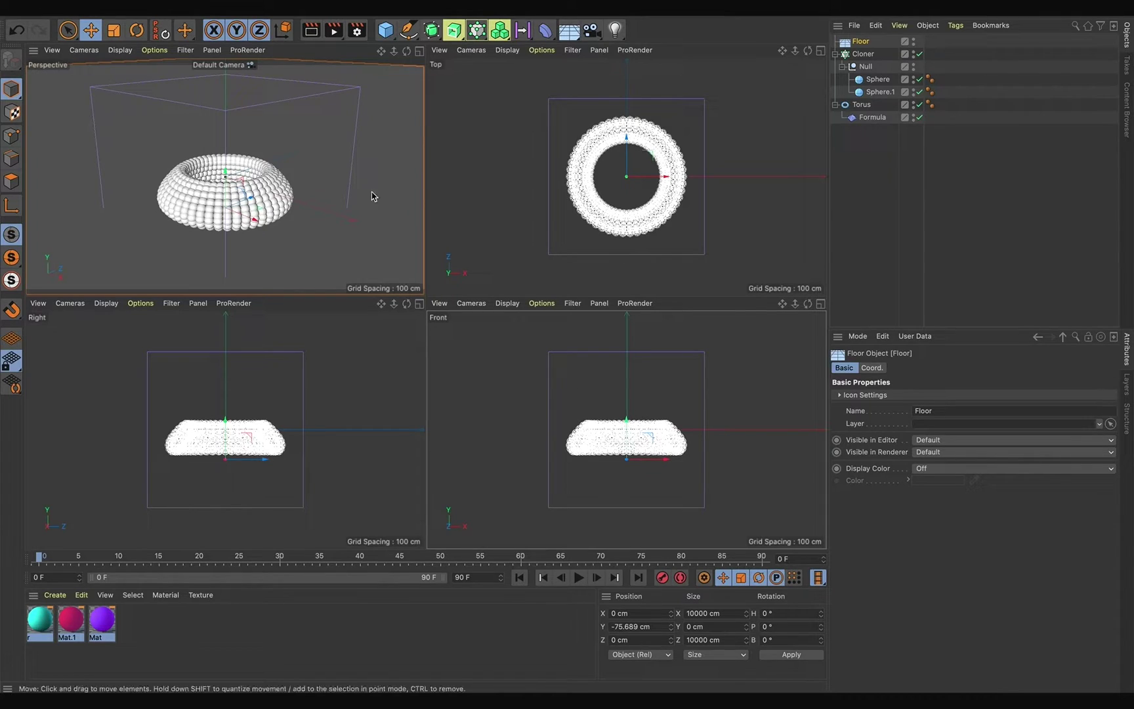
left_click(420, 51)
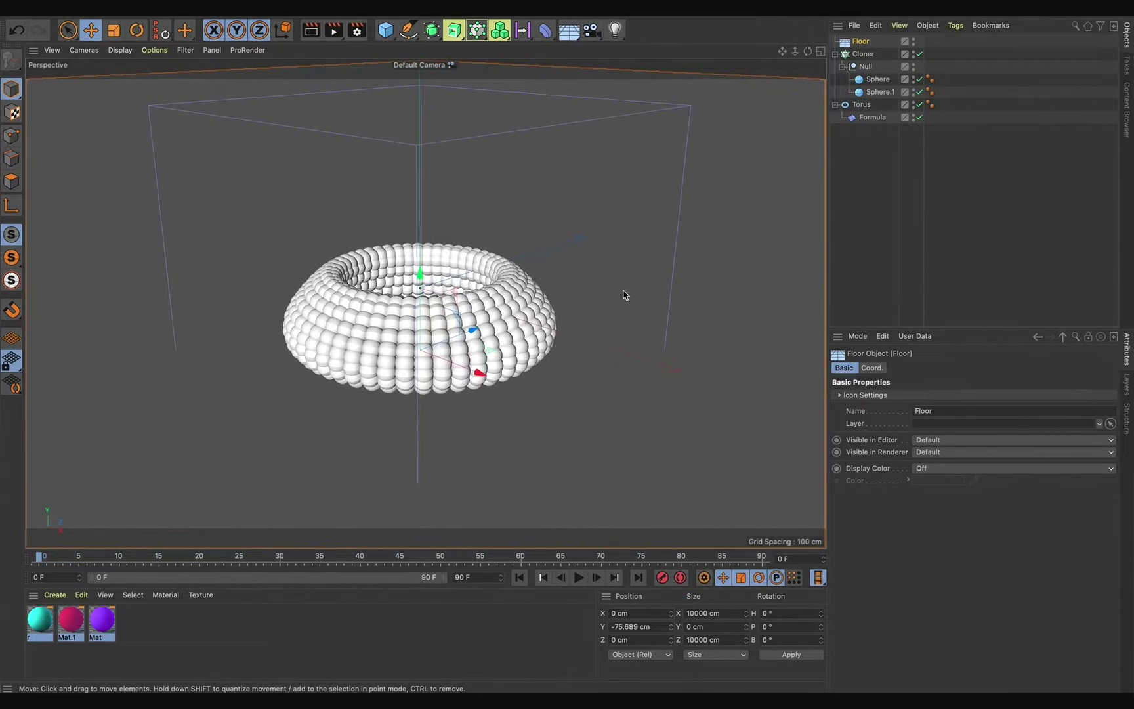
Apply pink Mat.1 to Sphere, purple Mat to Sphere.1, and the teal material to the Floor.
left_click(73, 621)
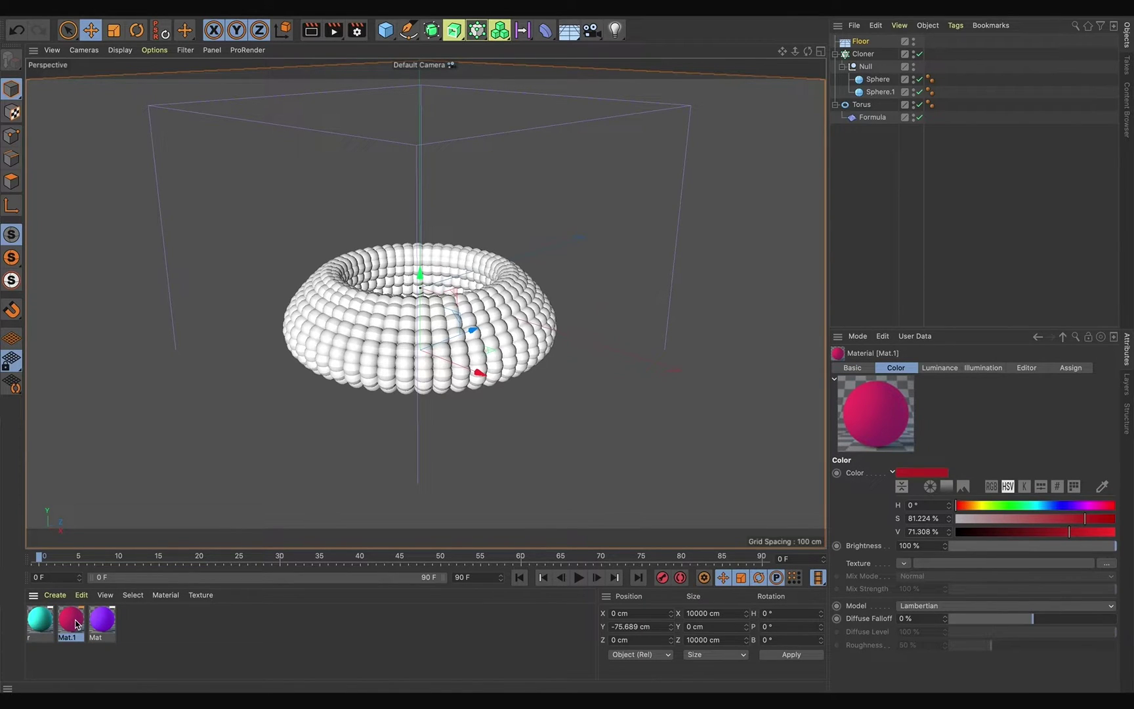
left_click_drag(76, 624, 878, 79)
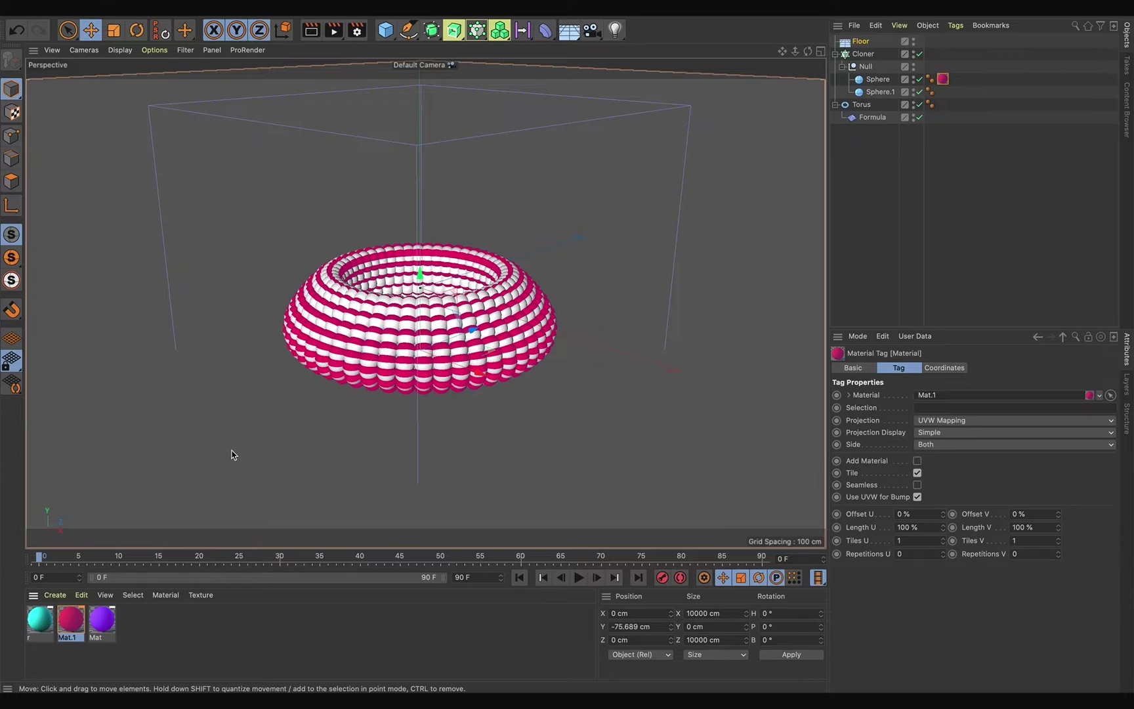
left_click(104, 619)
left_click_drag(105, 619, 873, 93)
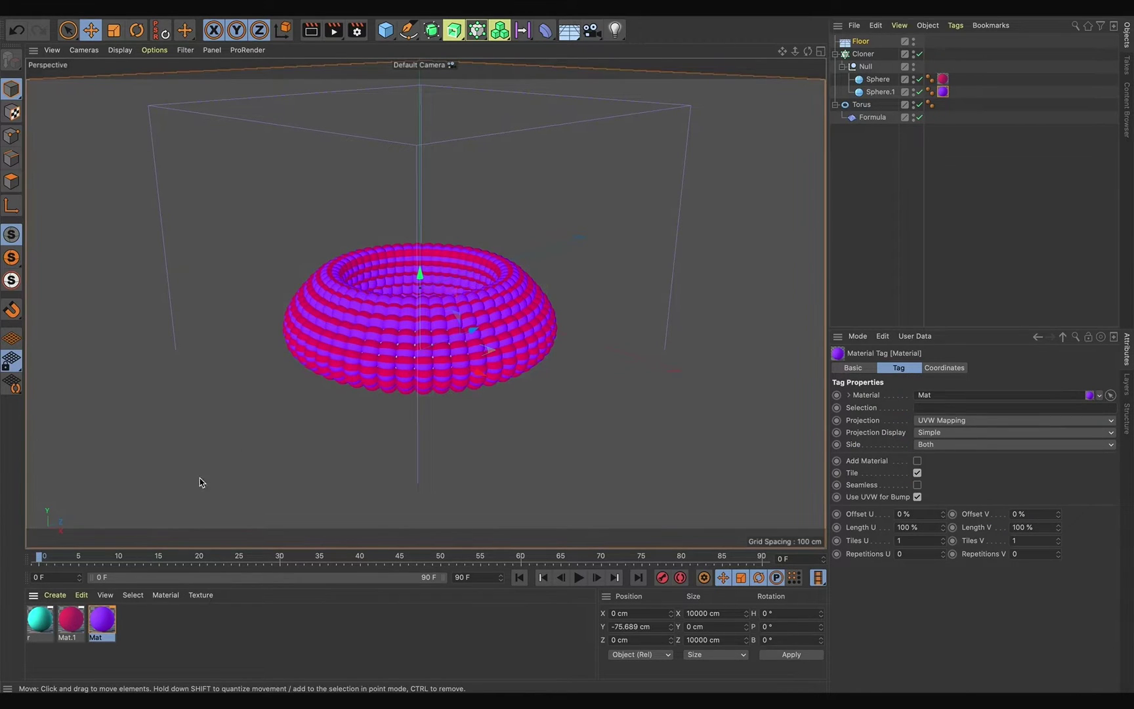
left_click_drag(41, 619, 208, 433)
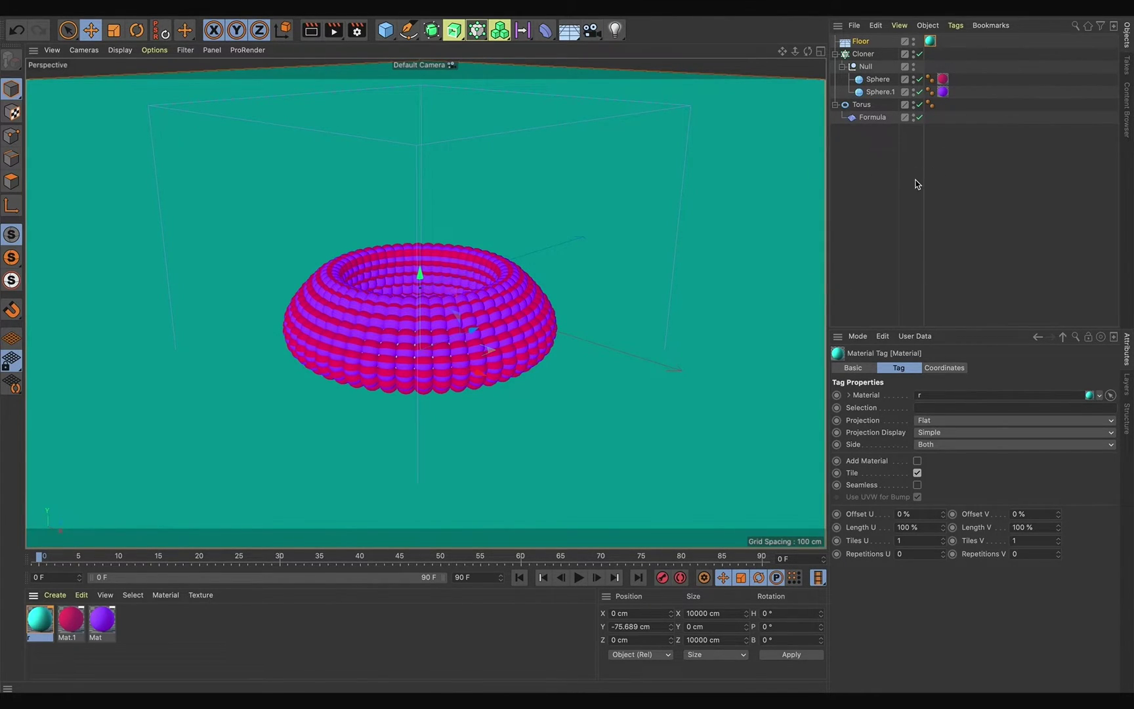
left_click(865, 55)
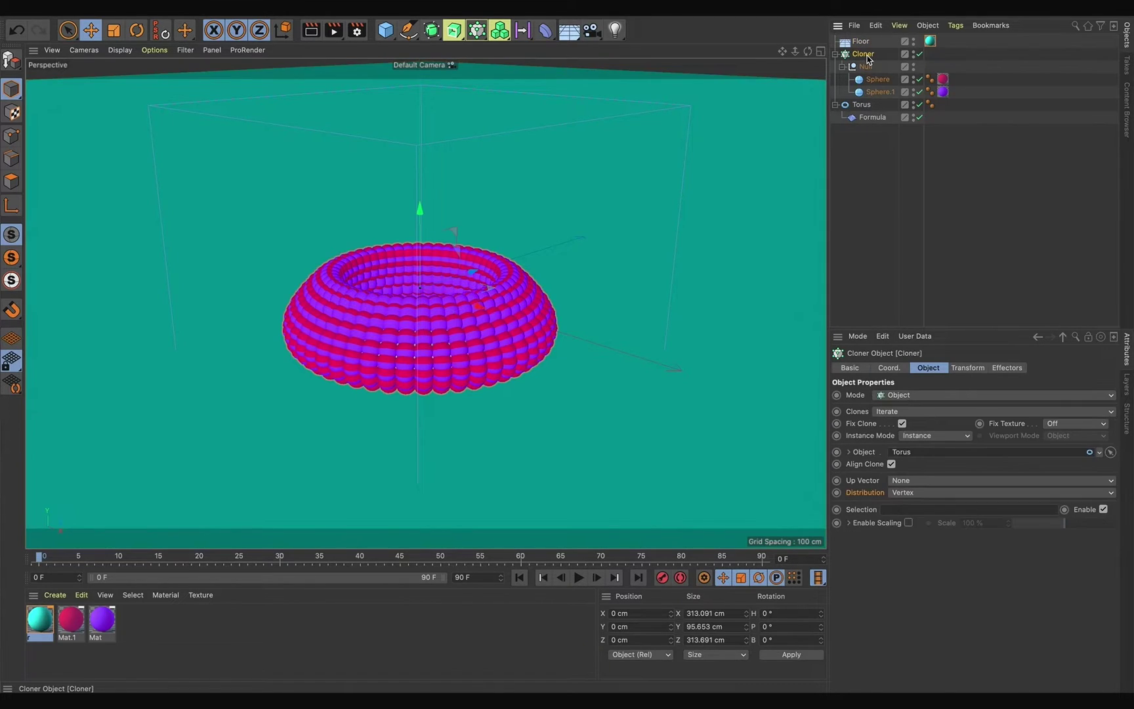
Keyframe the Cloner's clone pitch rotation from 0° at frame 0 to 720° at frame 90.
left_click(966, 368)
middle_click_drag(506, 499, 332, 499, "alt")
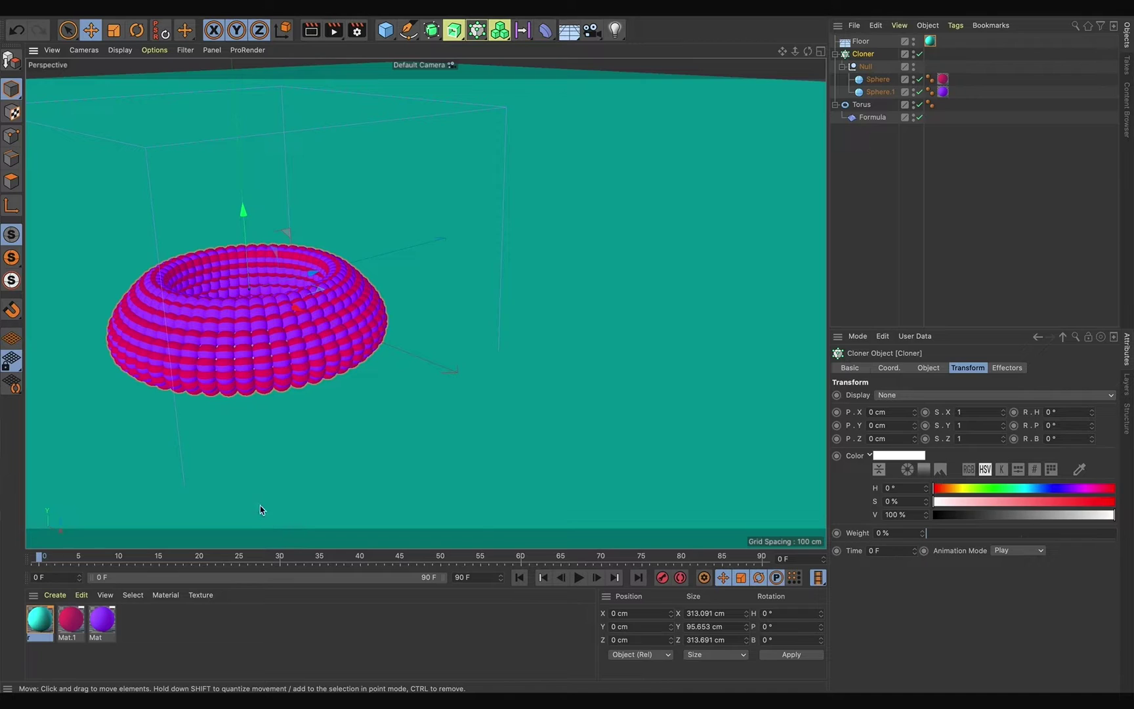
key("o")
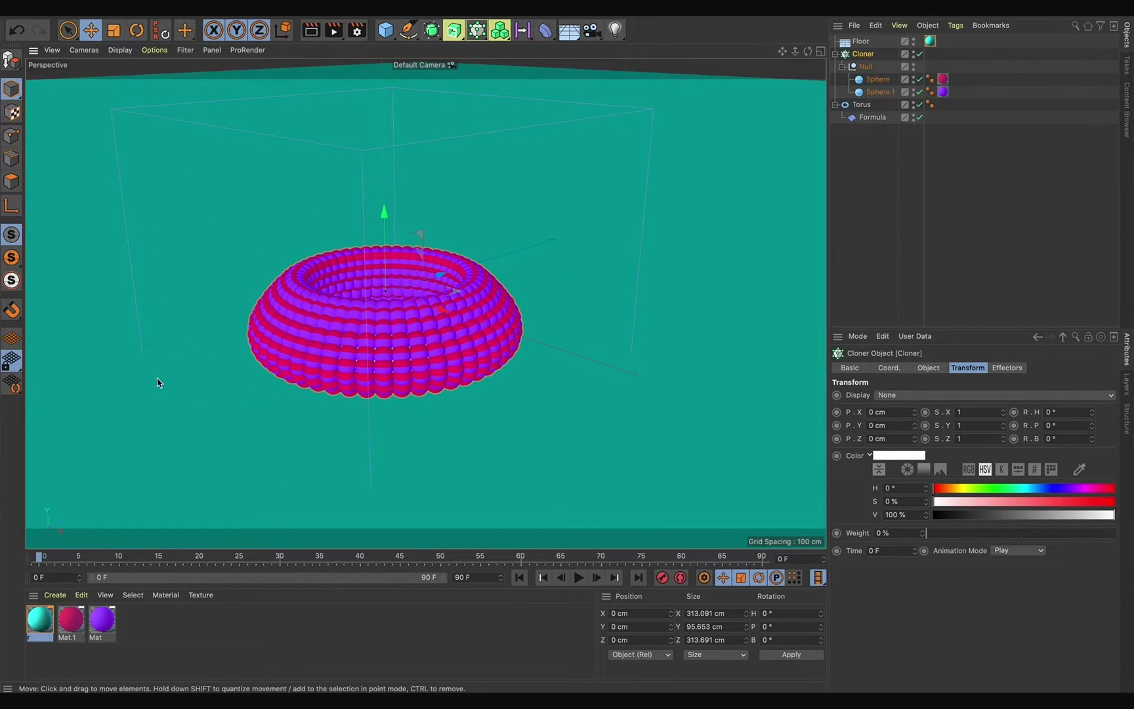
key("g")
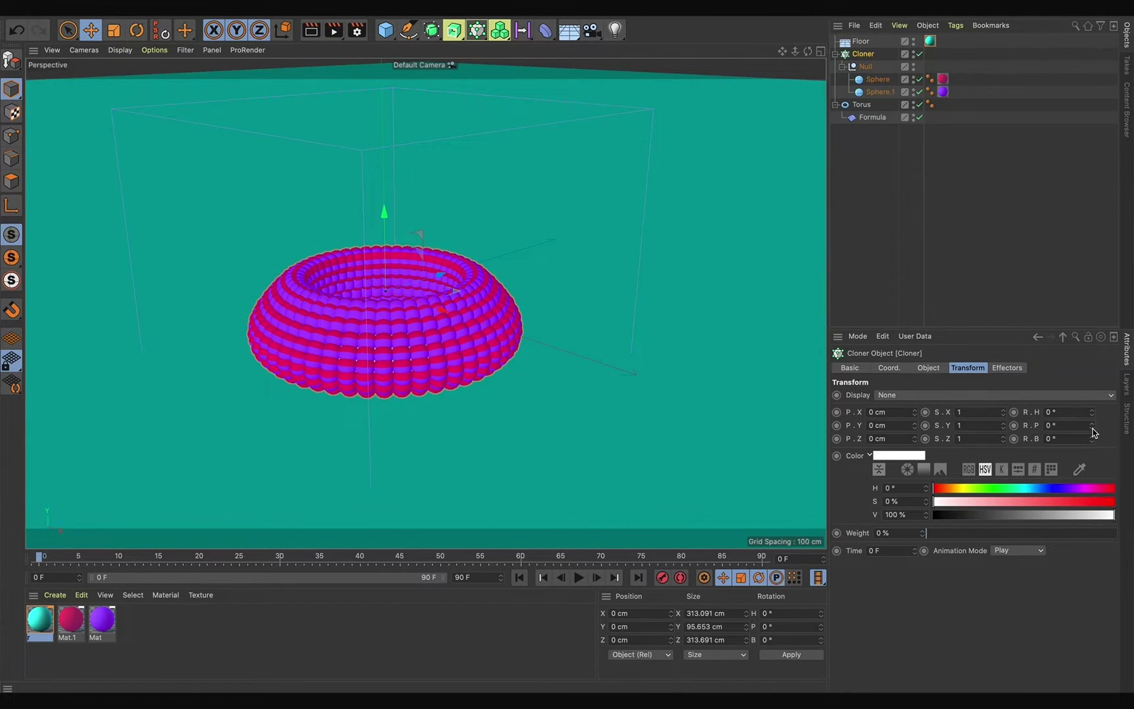
mouse_move(1094, 431)
left_mouse_down()
mouse_move(1094, 442)
mouse_move(1094, 432)
left_mouse_up()
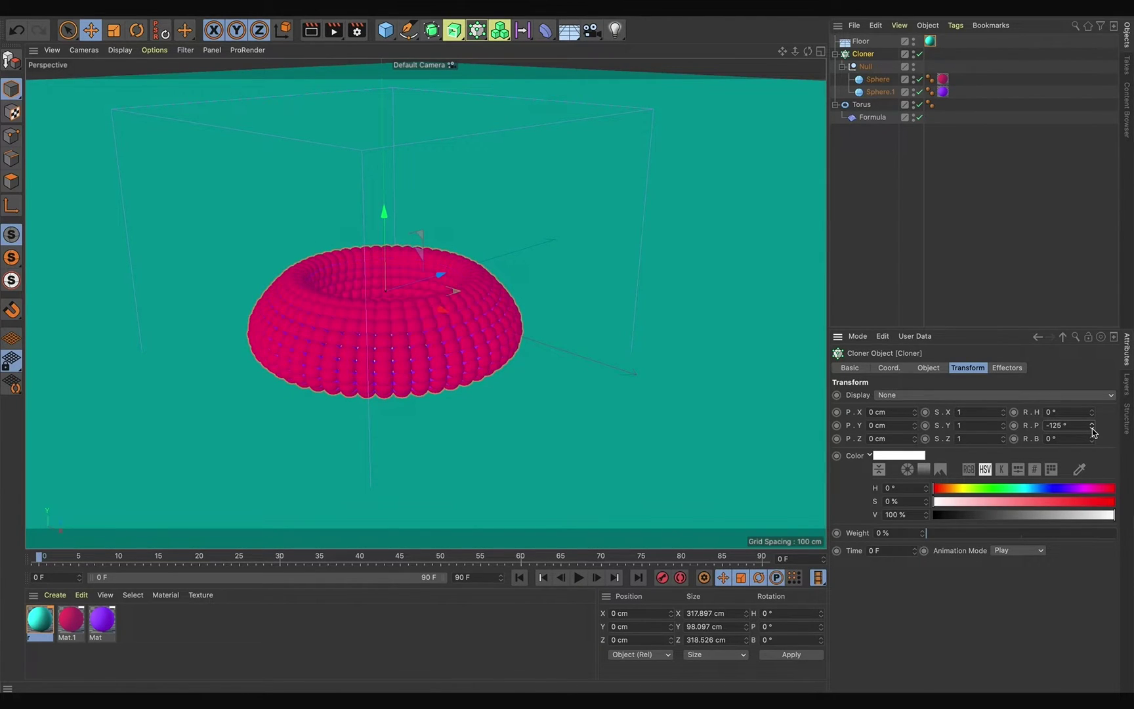
right_click(1093, 431)
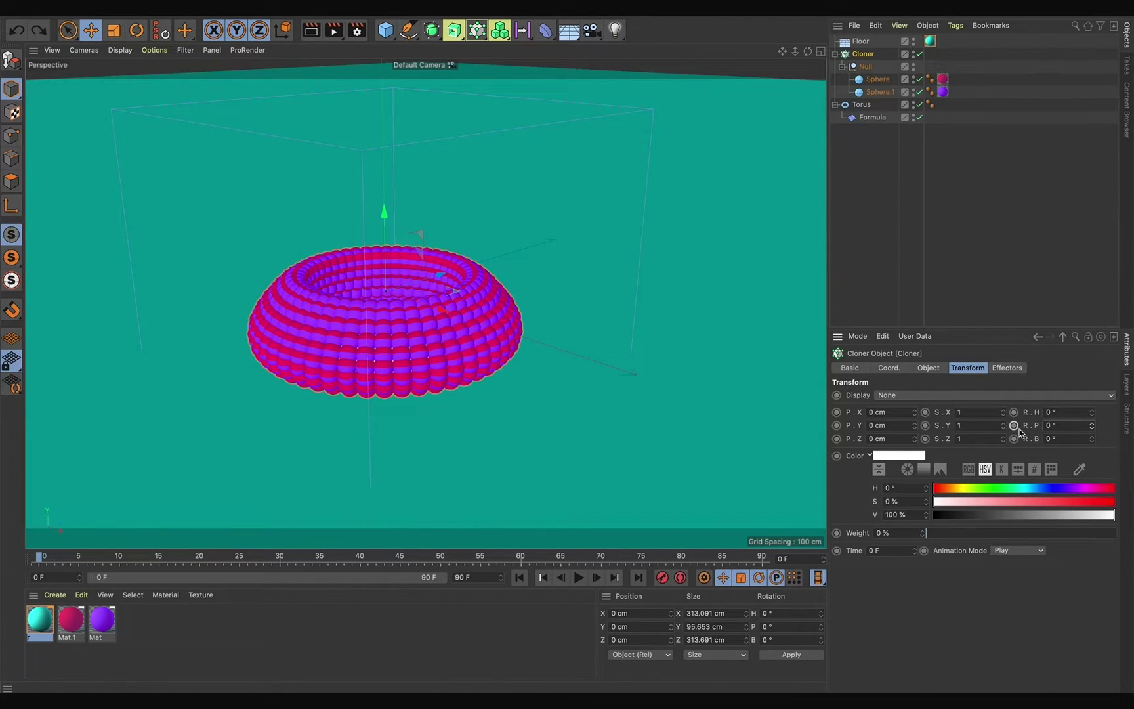
left_click(762, 558)
double_click(1071, 425)
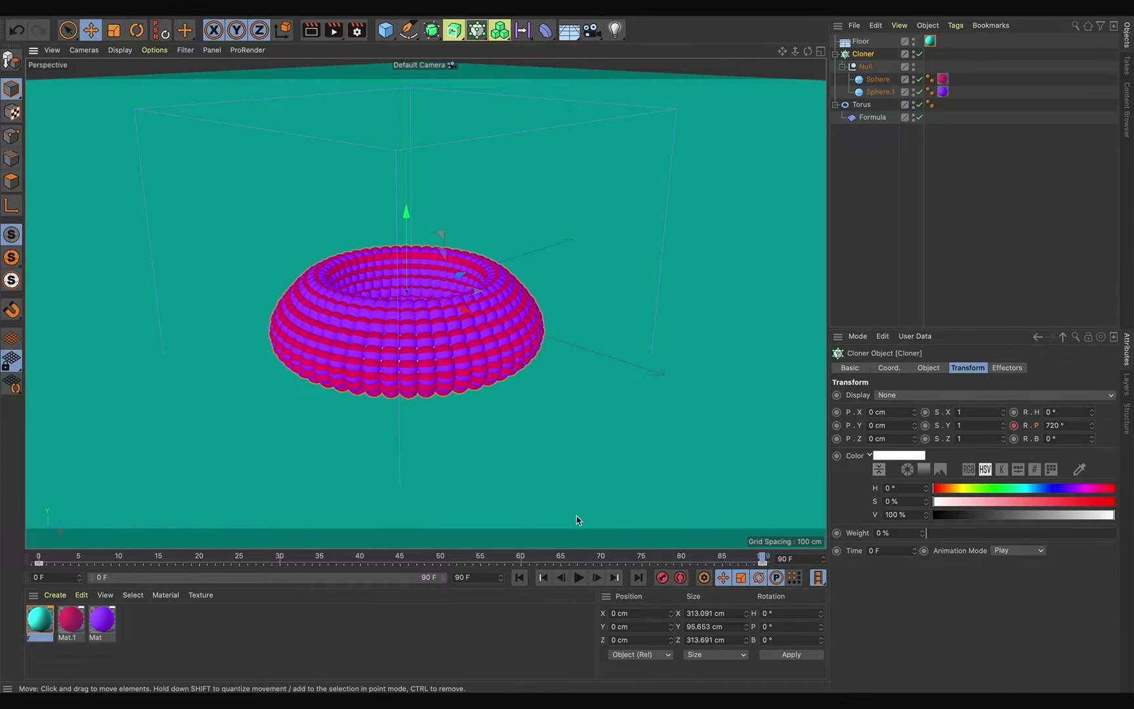
Play back the animation to check the spinning clones, adjusting the Torus viewport display.
left_click(580, 578)
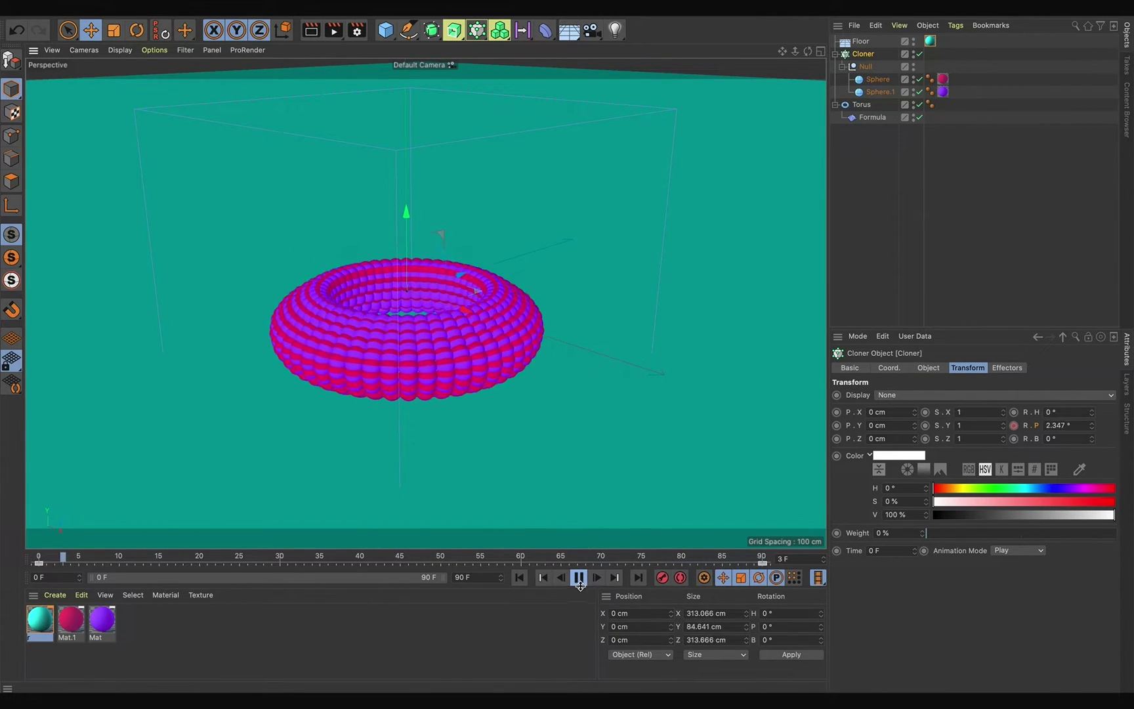
key("F8")
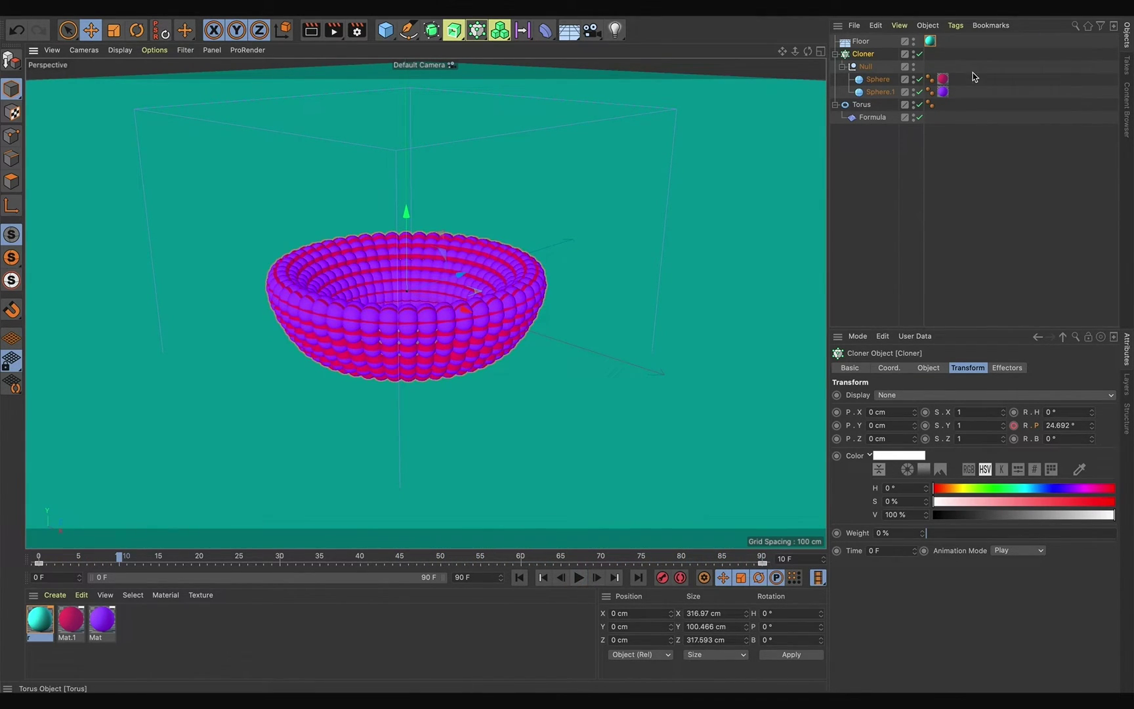
left_click(913, 108)
left_click(579, 577)
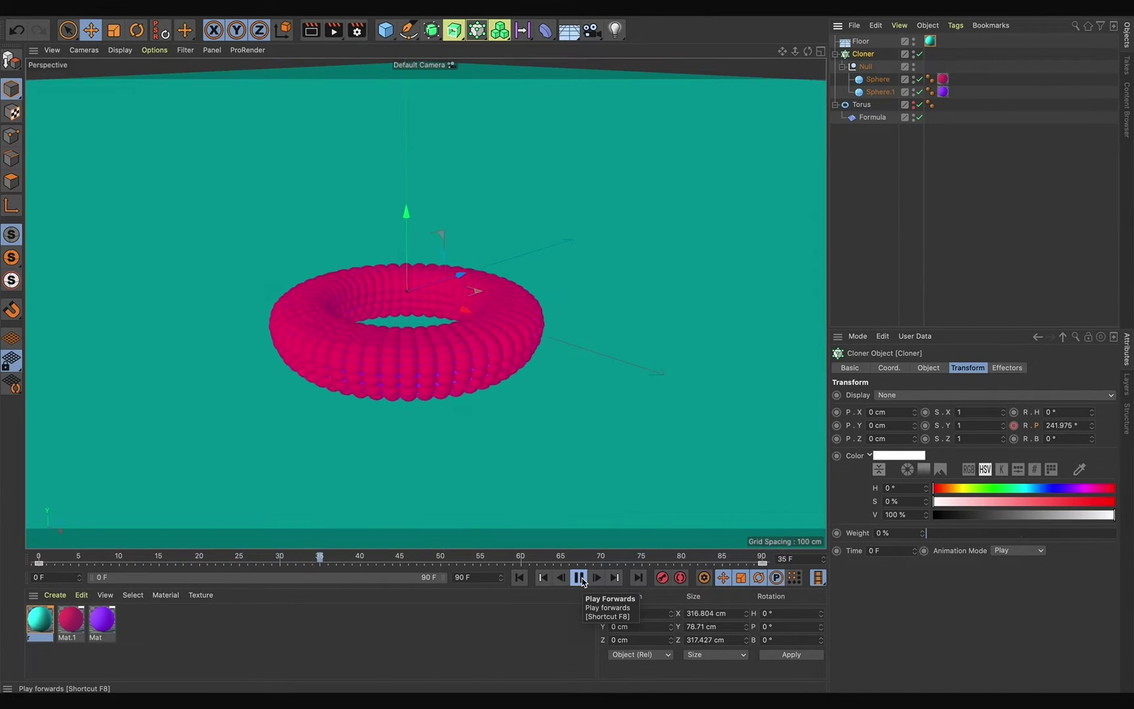
left_click(580, 578)
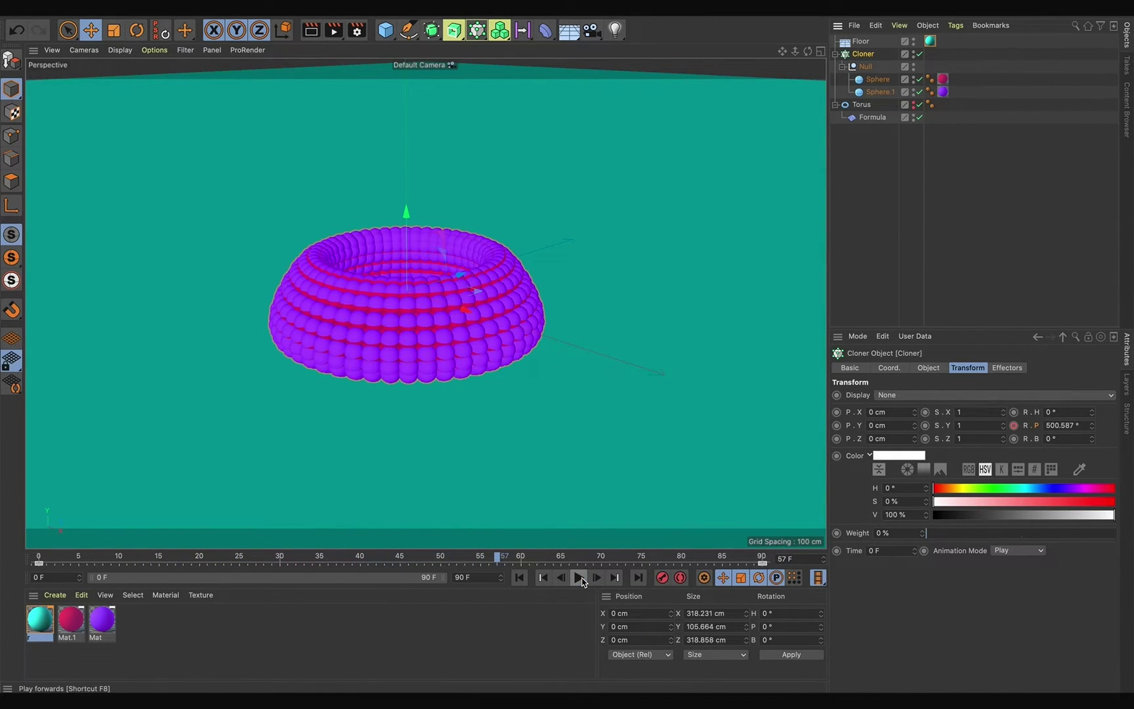
Make the first light ambient and dim it to 62 % intensity.
left_click(615, 31)
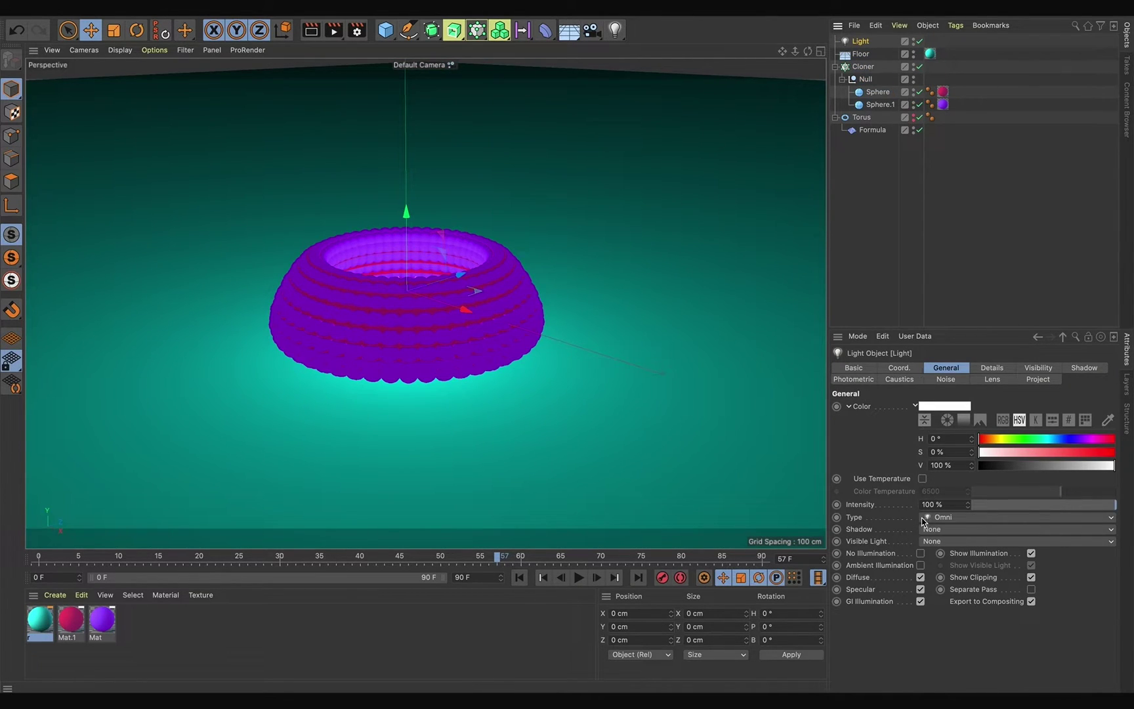
left_click(920, 565)
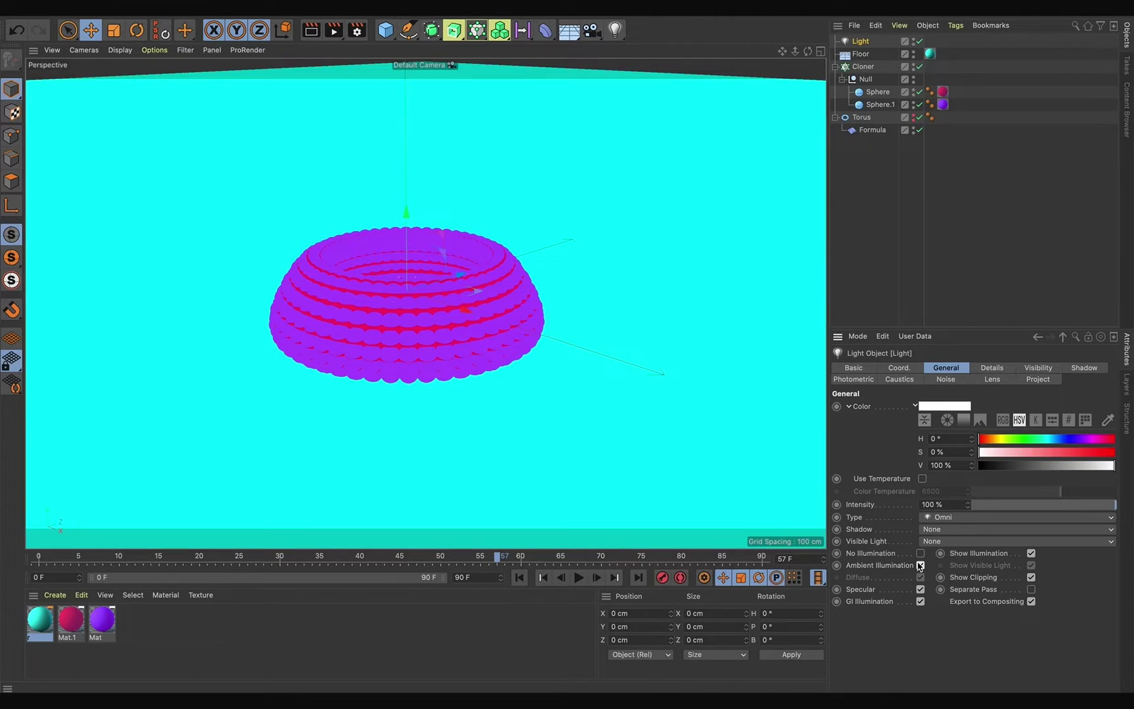
left_click(1062, 504)
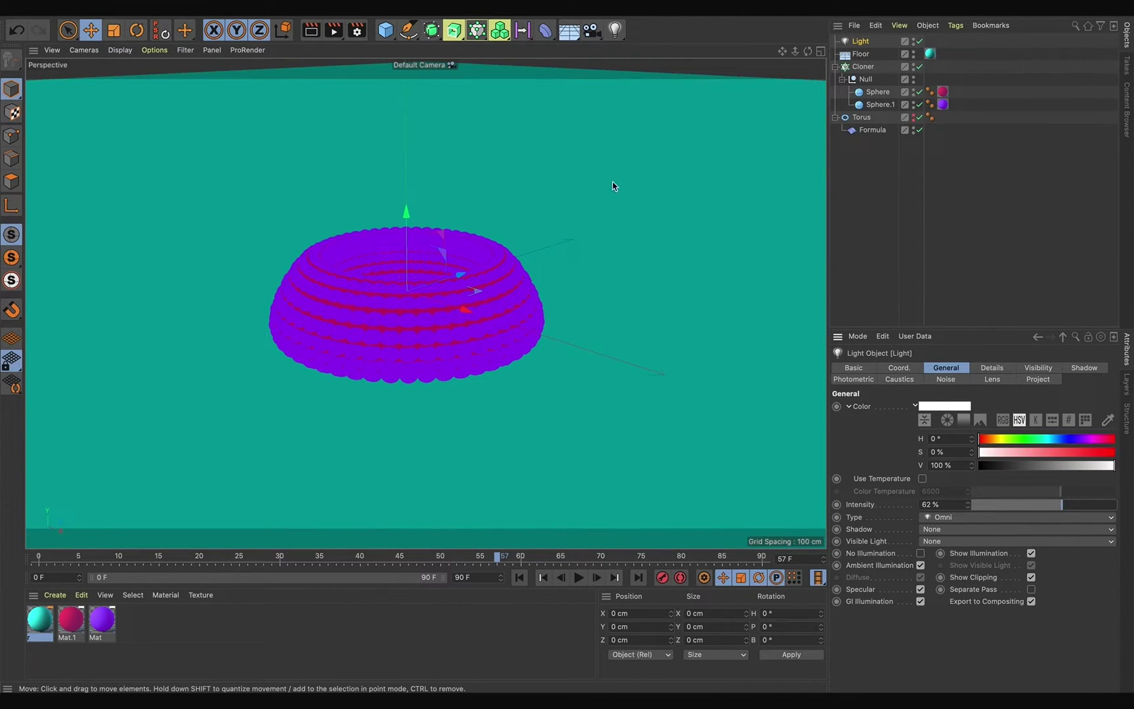
Add an Area light, pitch it to -90° so it aims down, and raise it above the torus.
left_click_drag(615, 29, 739, 70)
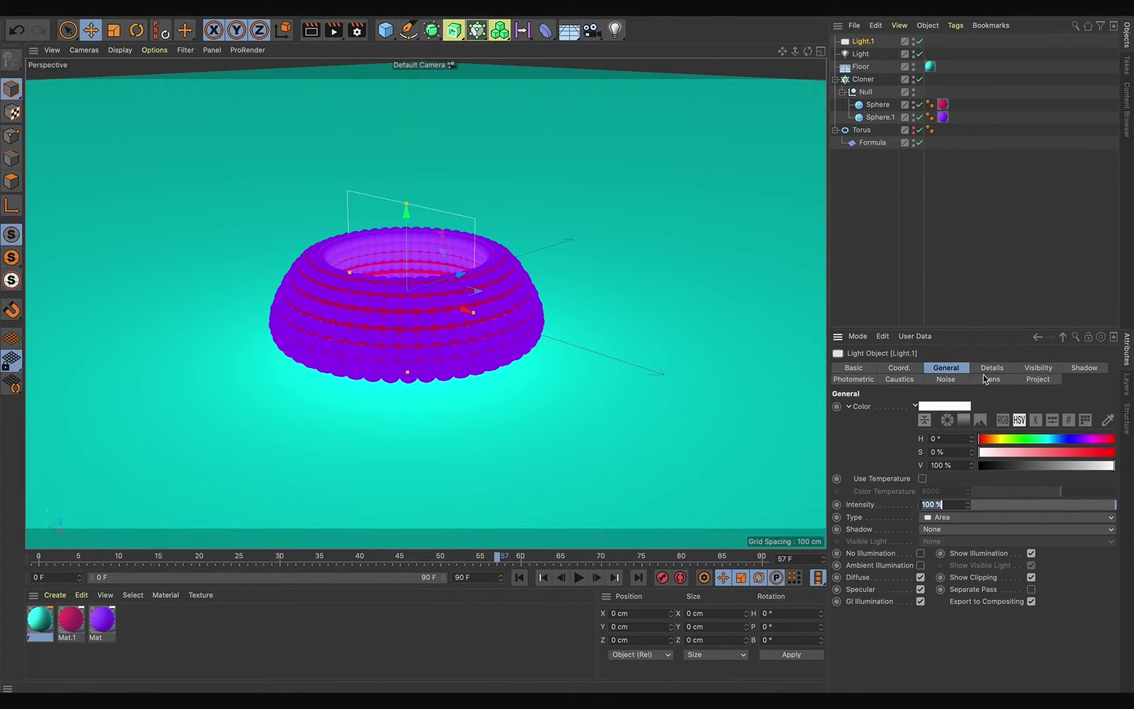
left_click(906, 369)
left_click(1078, 424)
key("Return")
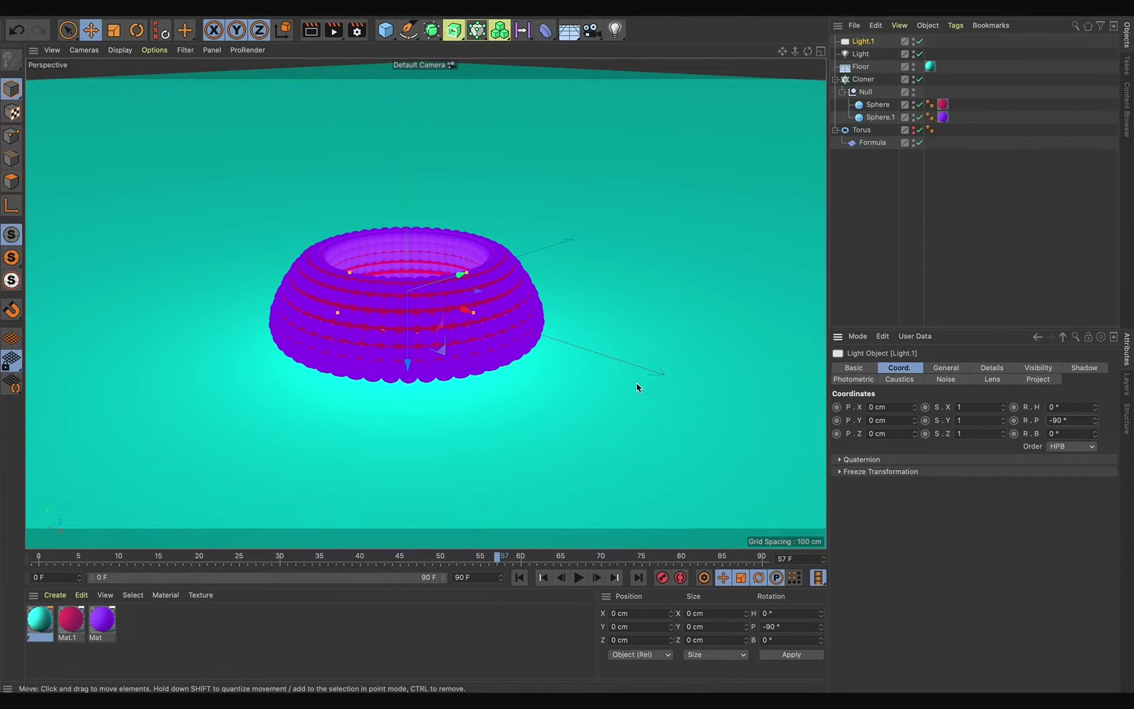
left_click_drag(408, 363, 433, 64)
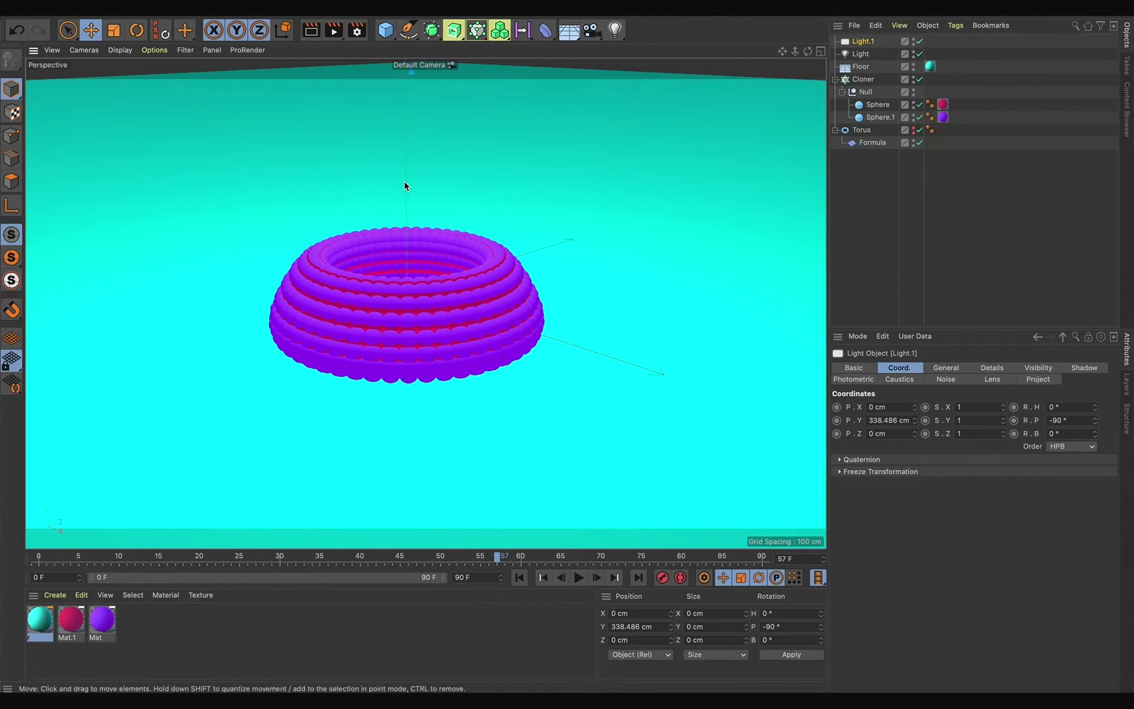
Keep the area light's Size Y at 200 cm and set its falloff to Inverse Square (Physically Accurate).
left_click(1043, 369)
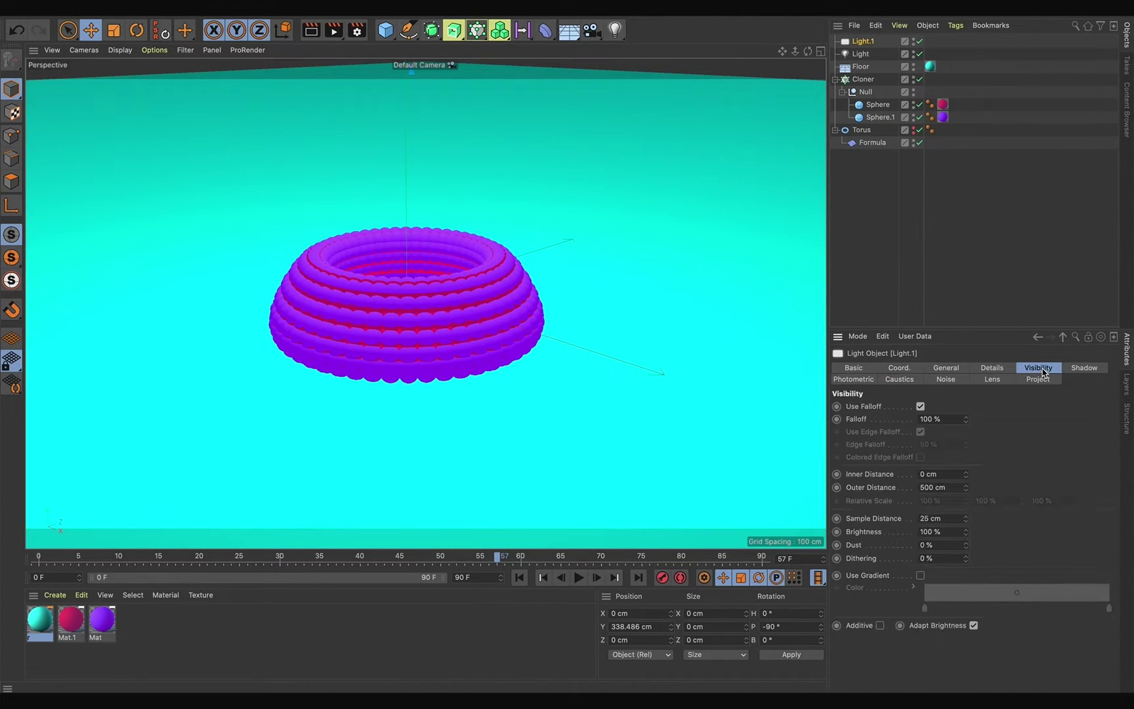
left_click(992, 368)
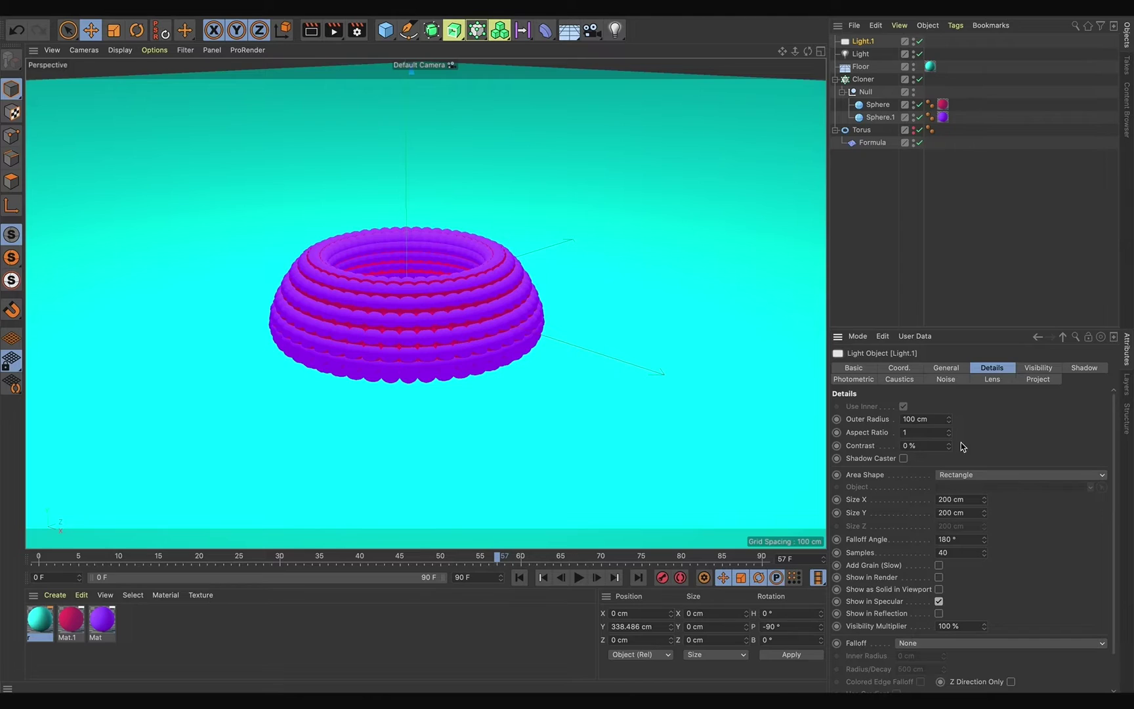
scroll(972, 517, "down", 1)
scroll(1016, 539, "down", 2)
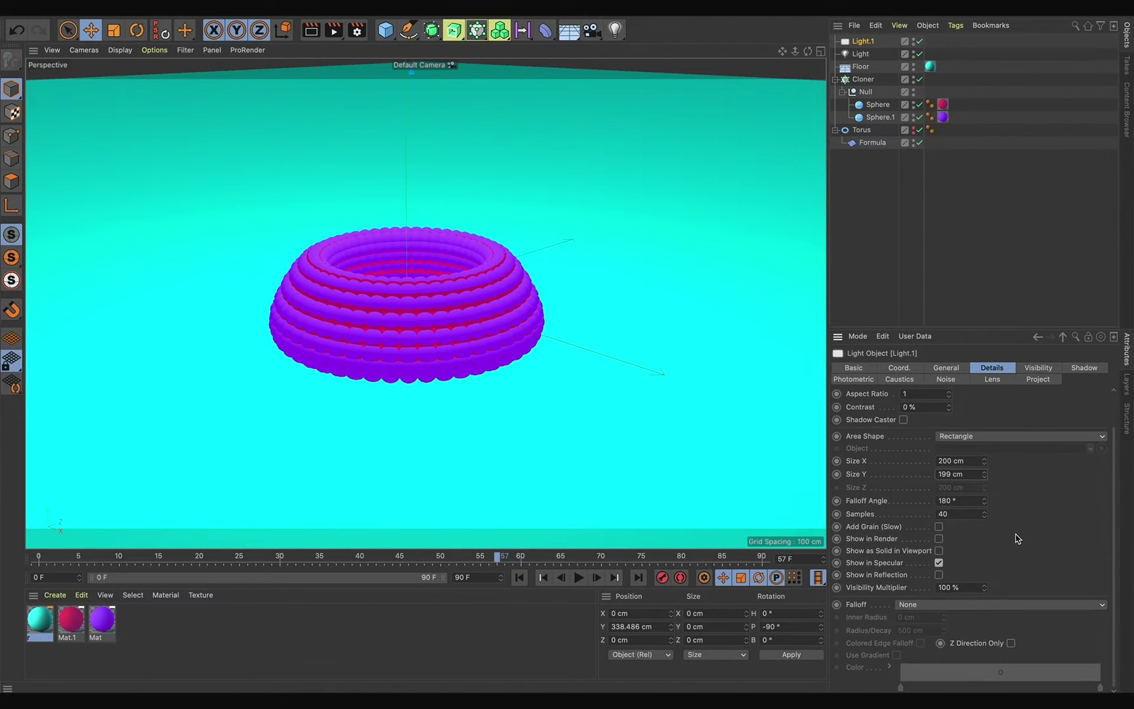
left_click(954, 605)
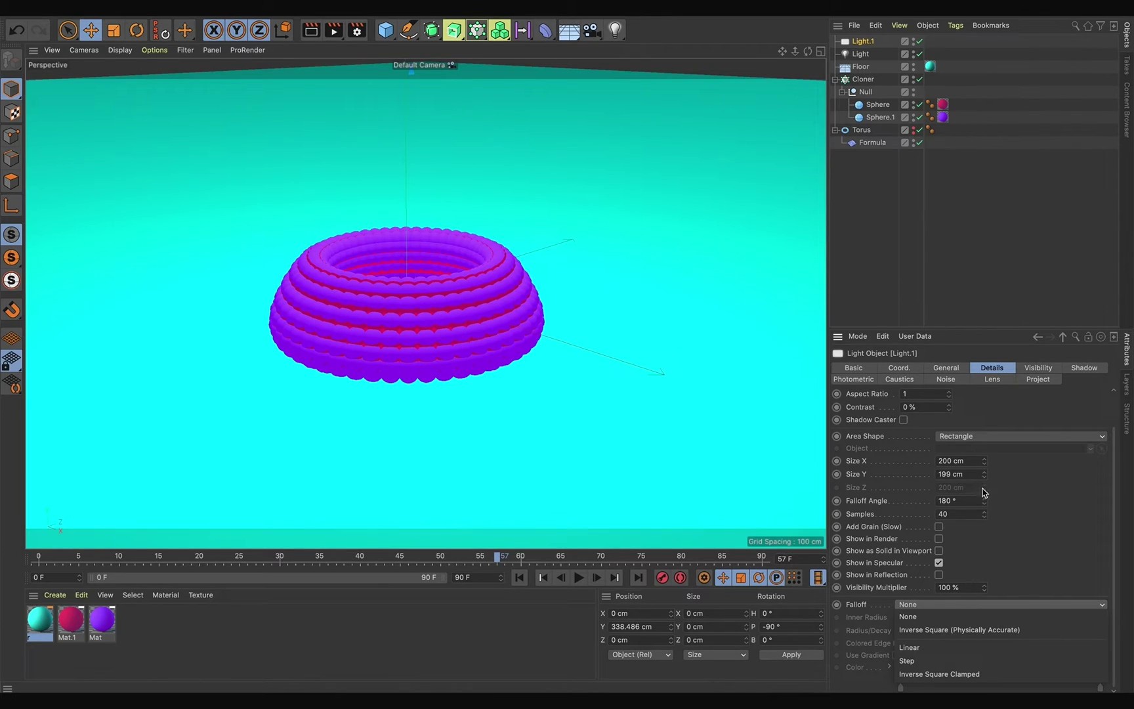
left_click(985, 472)
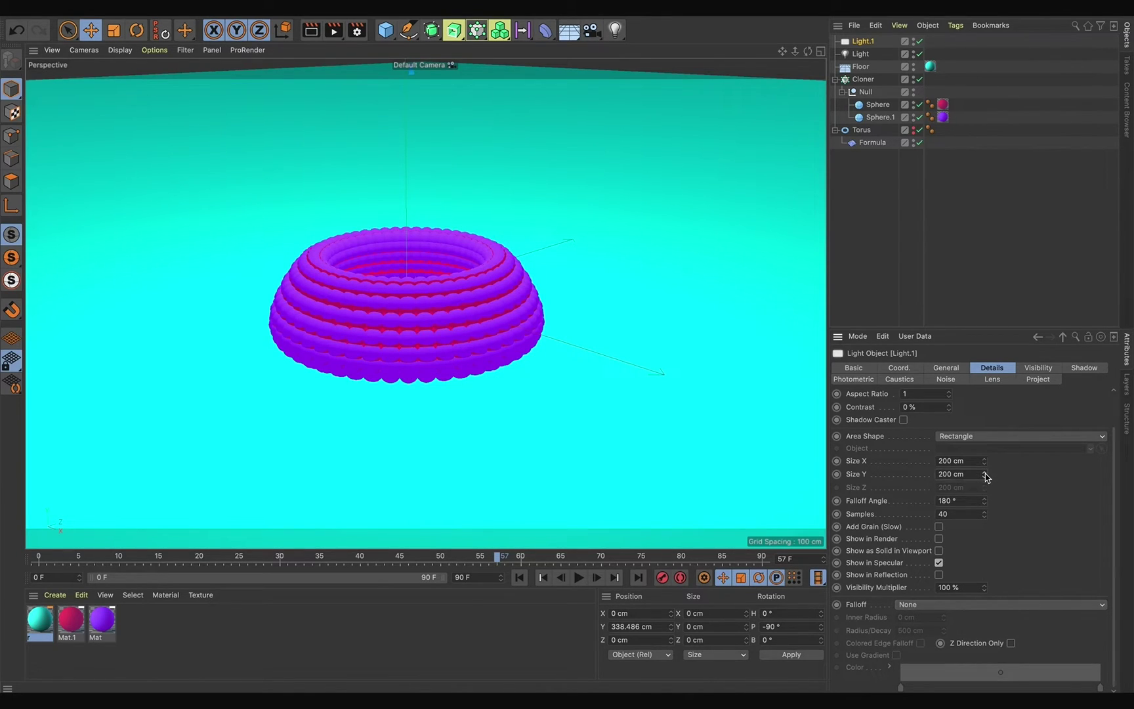
left_click(967, 604)
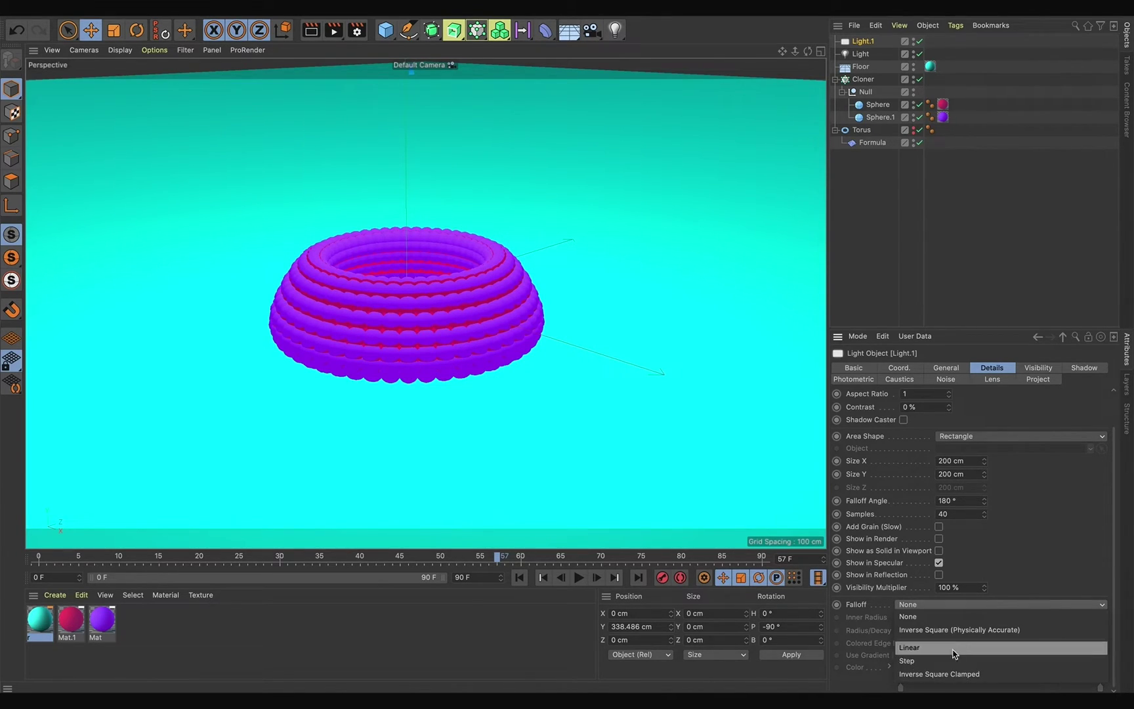
left_click(964, 630)
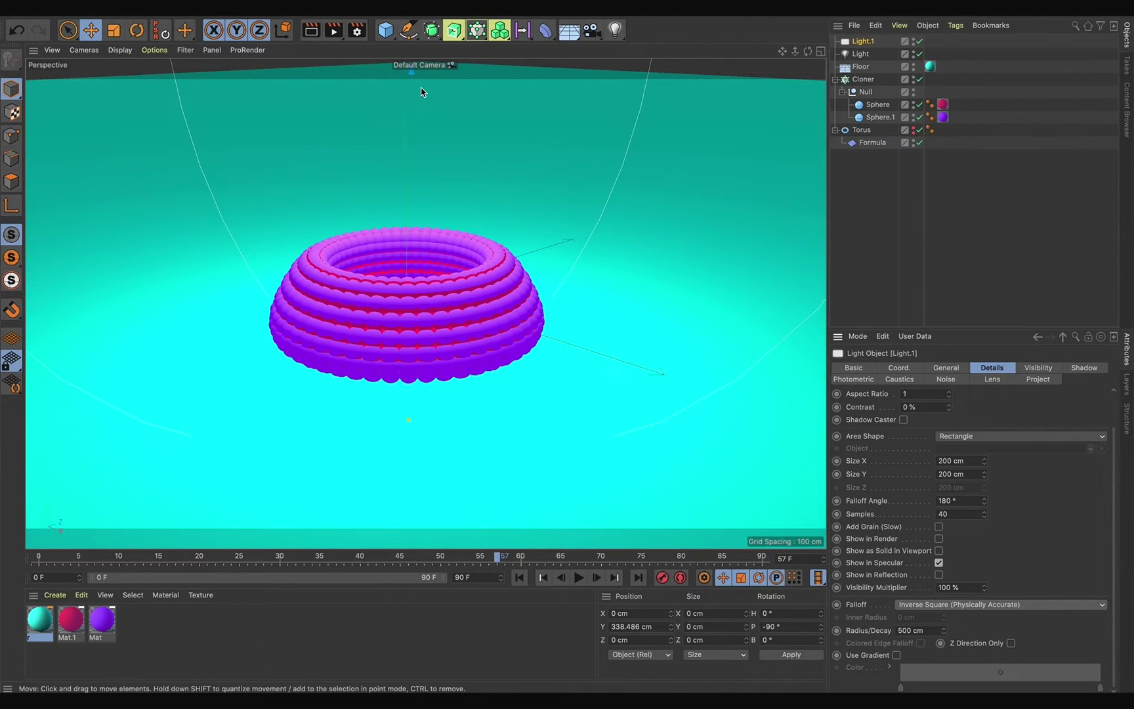
Set the render anti-aliasing quality to Best.
left_click(357, 32)
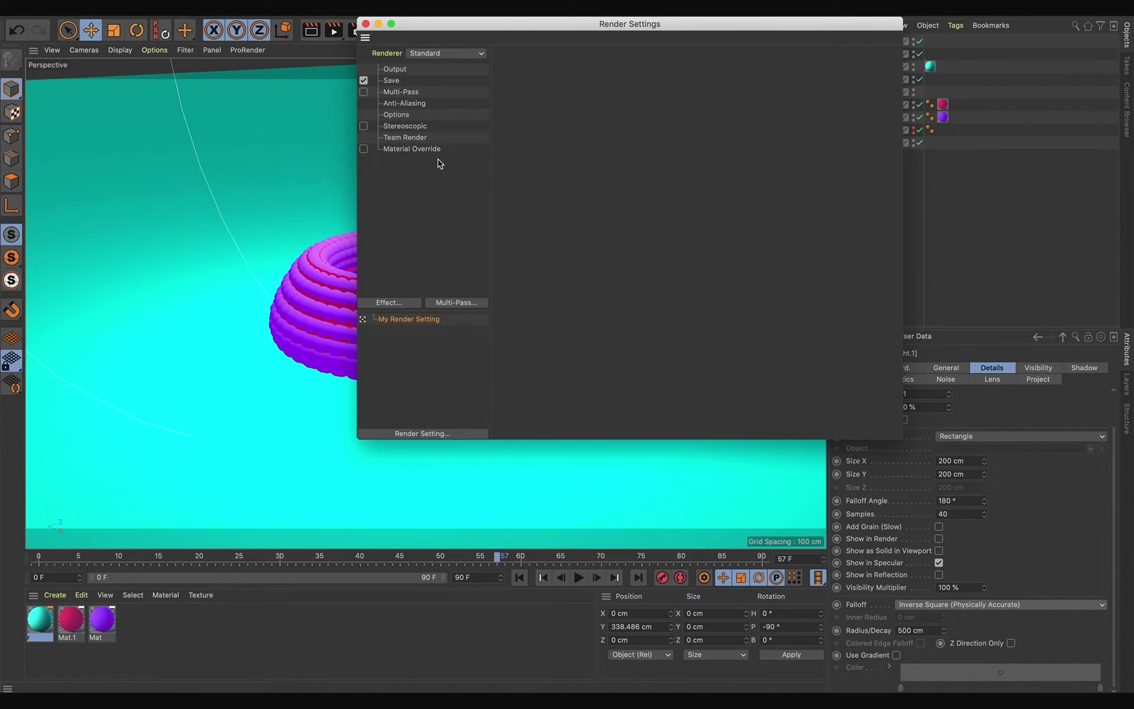
left_click(418, 105)
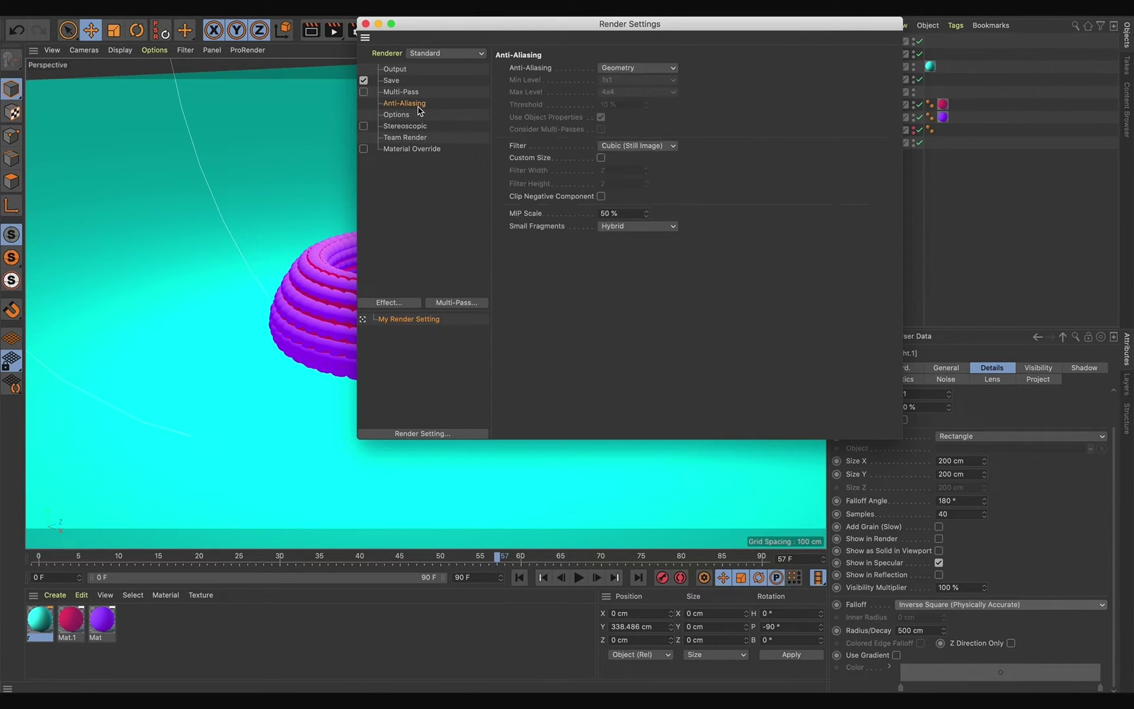
left_click(658, 68)
left_click(634, 107)
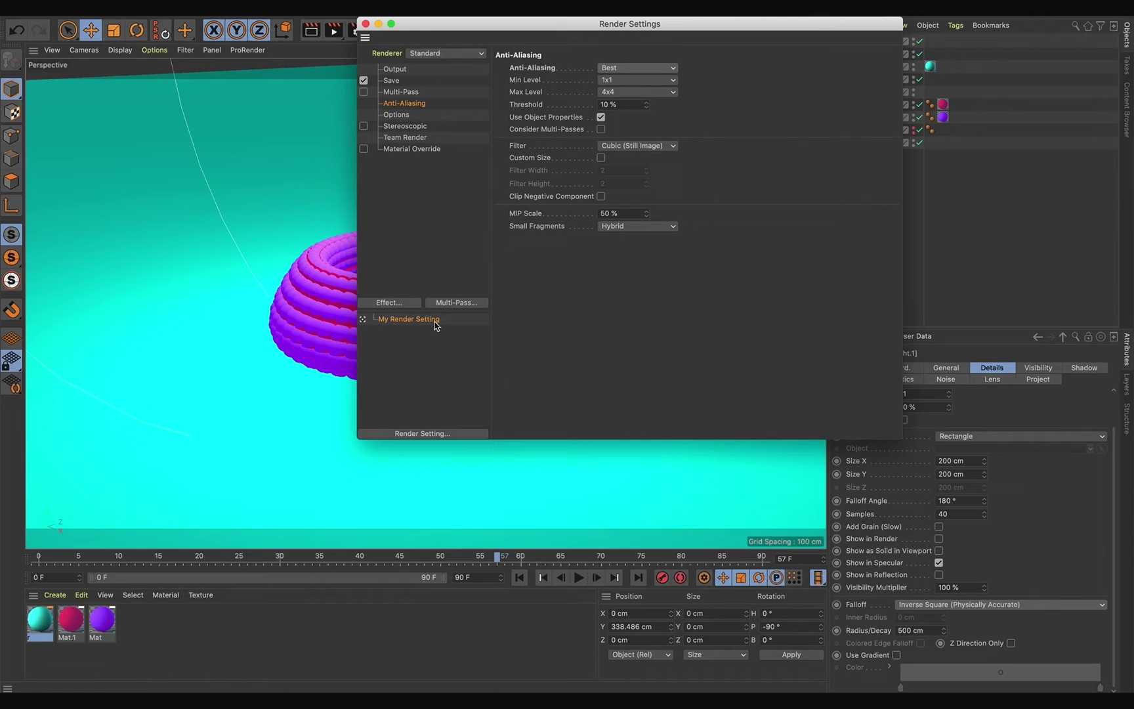
Add Ambient Occlusion and Cel Renderer effects, with Color and Quantize enabled on the cel render.
left_click(406, 304)
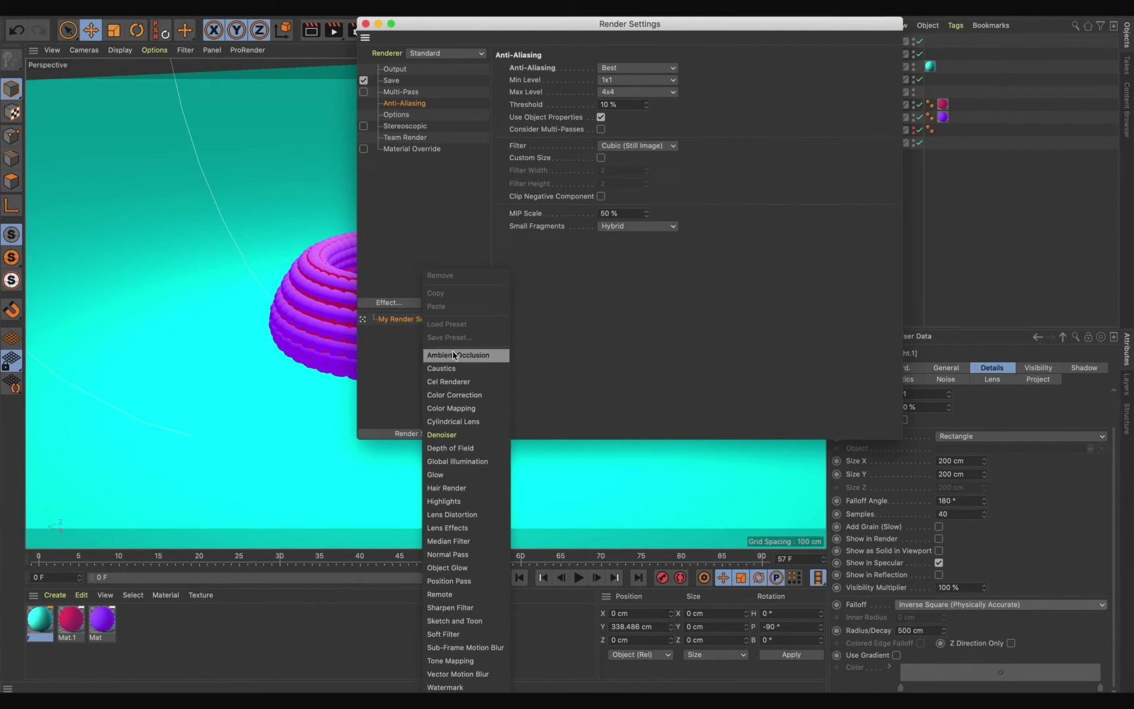
left_click(453, 356)
left_click(402, 304)
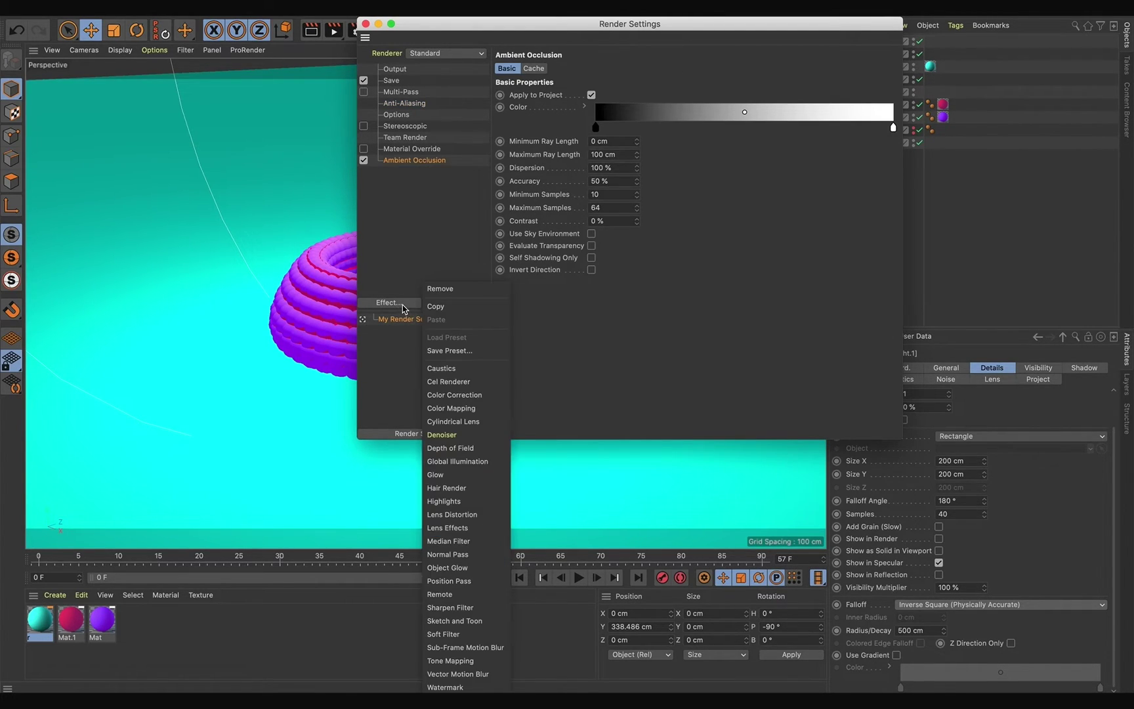
left_click(453, 387)
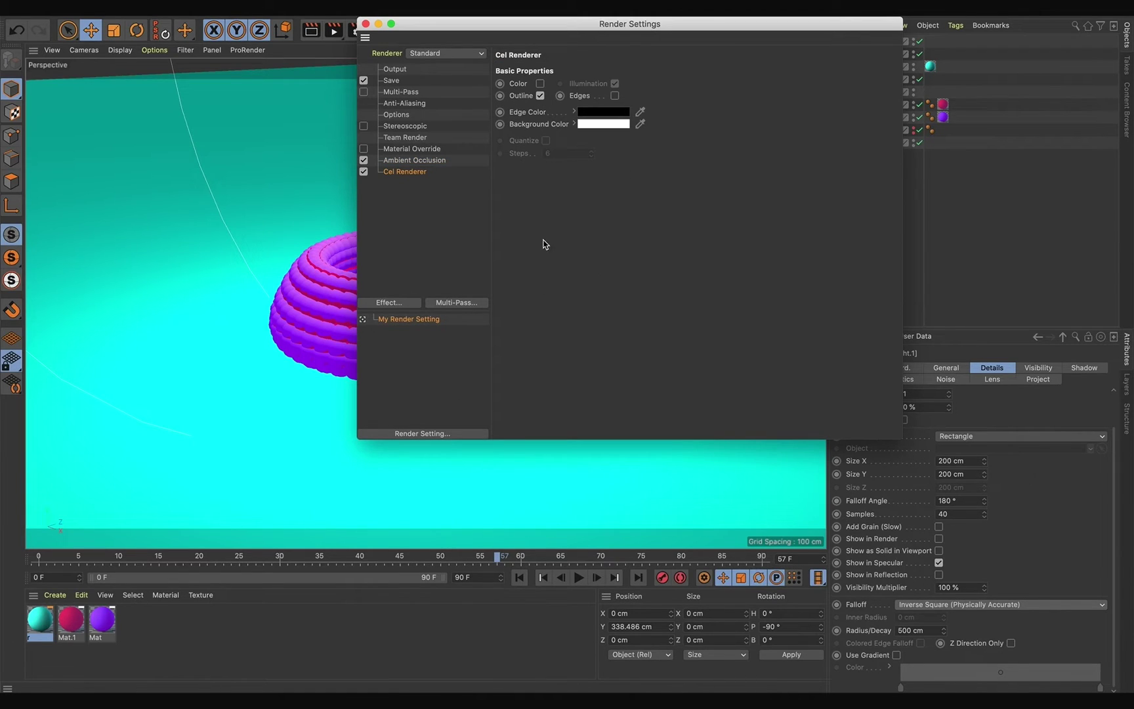
left_click(540, 83)
left_click(547, 142)
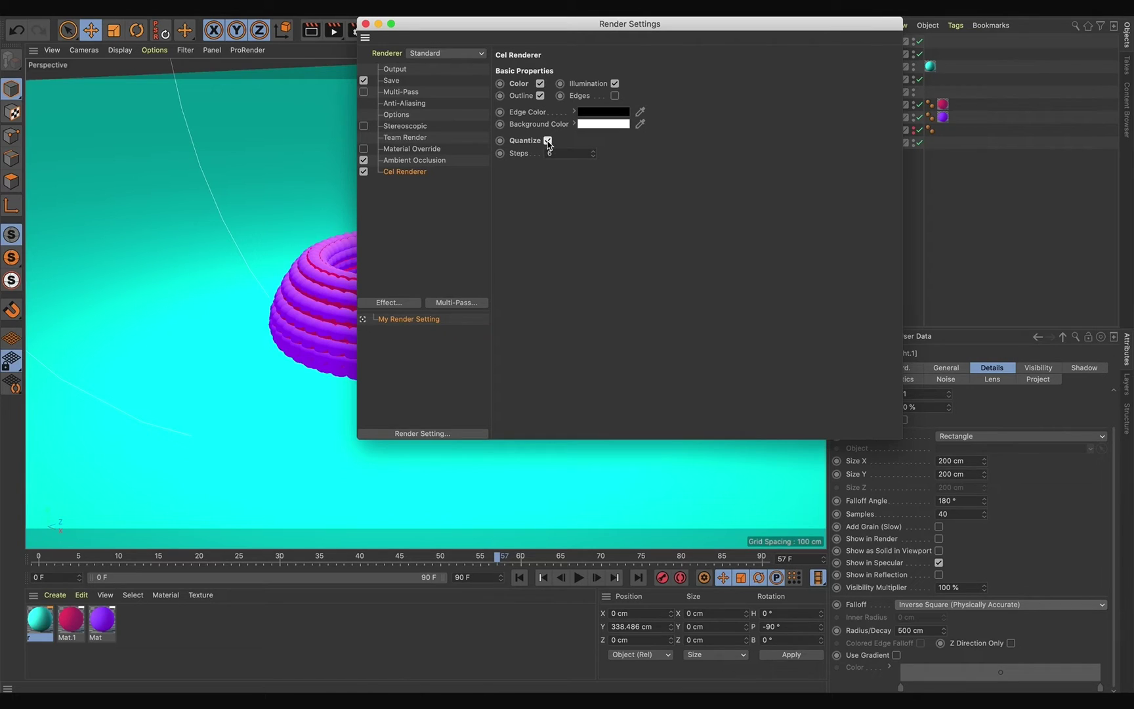
Render a preview of the view, then clear it and deselect the light.
left_click(367, 24)
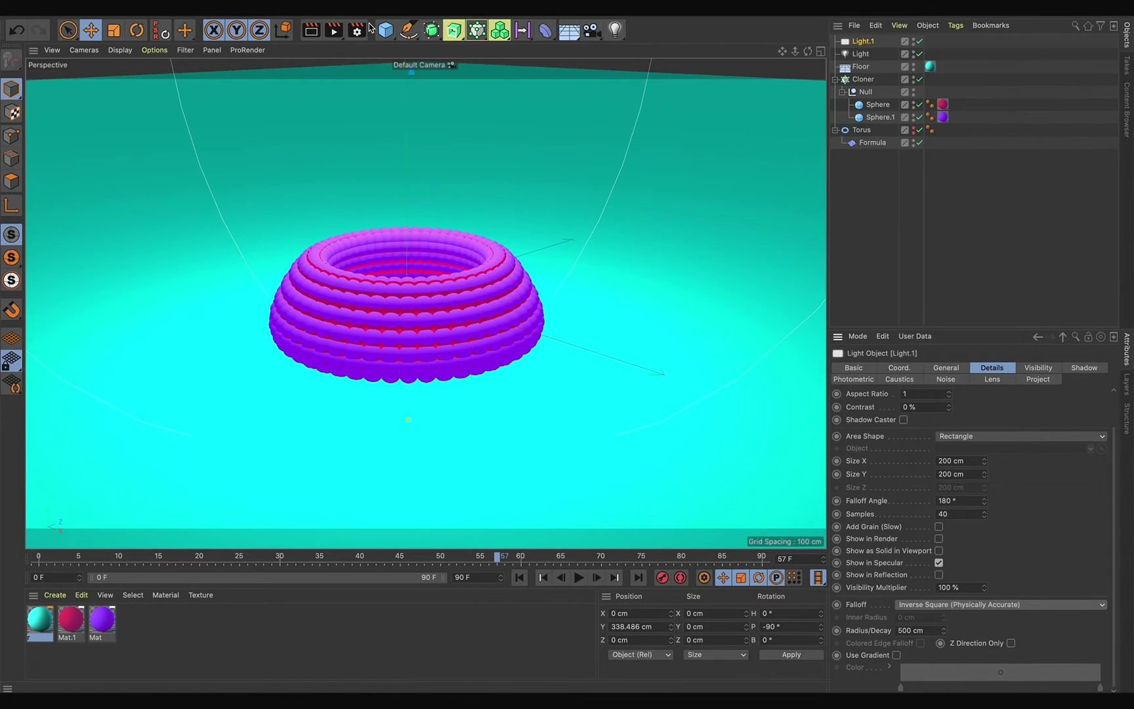
left_click(316, 37)
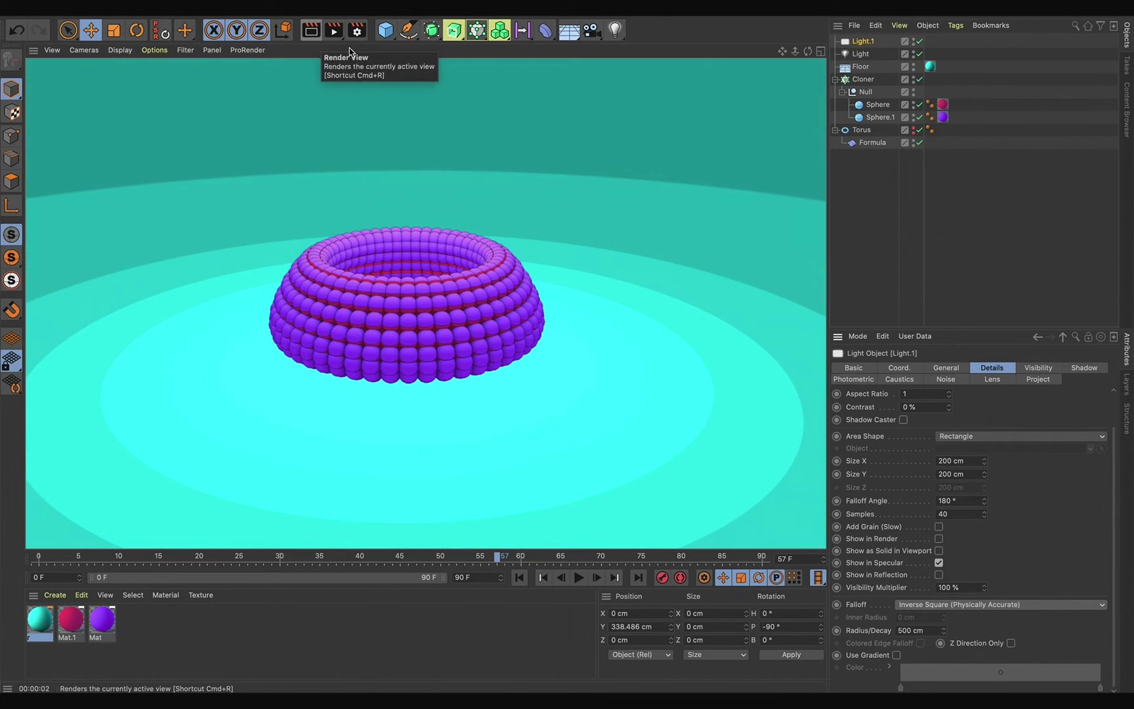
left_click(856, 229)
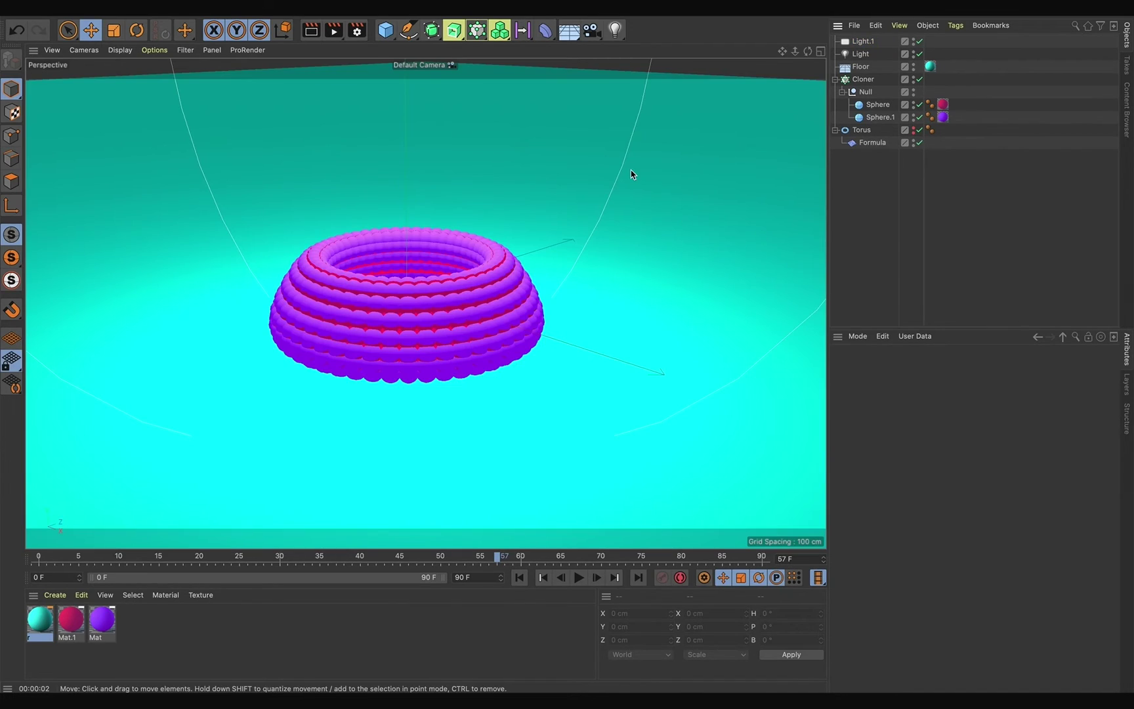
Add a camera, look through it, and switch its projection to Isometric.
left_click(591, 29)
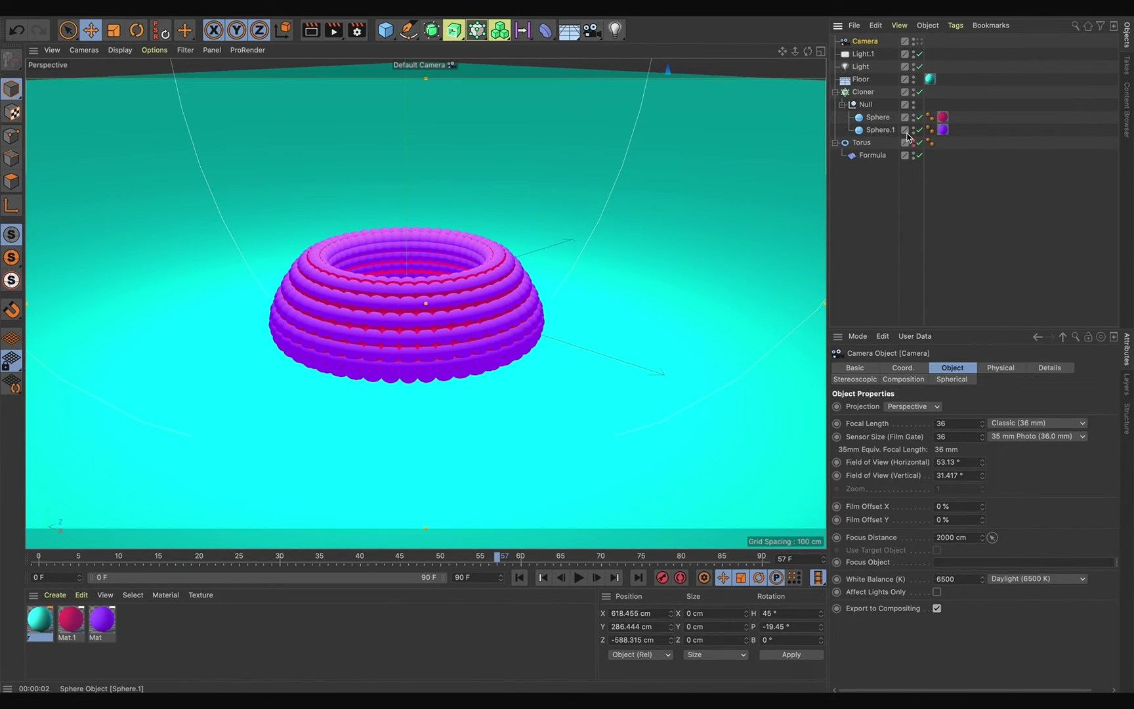
left_click(917, 41)
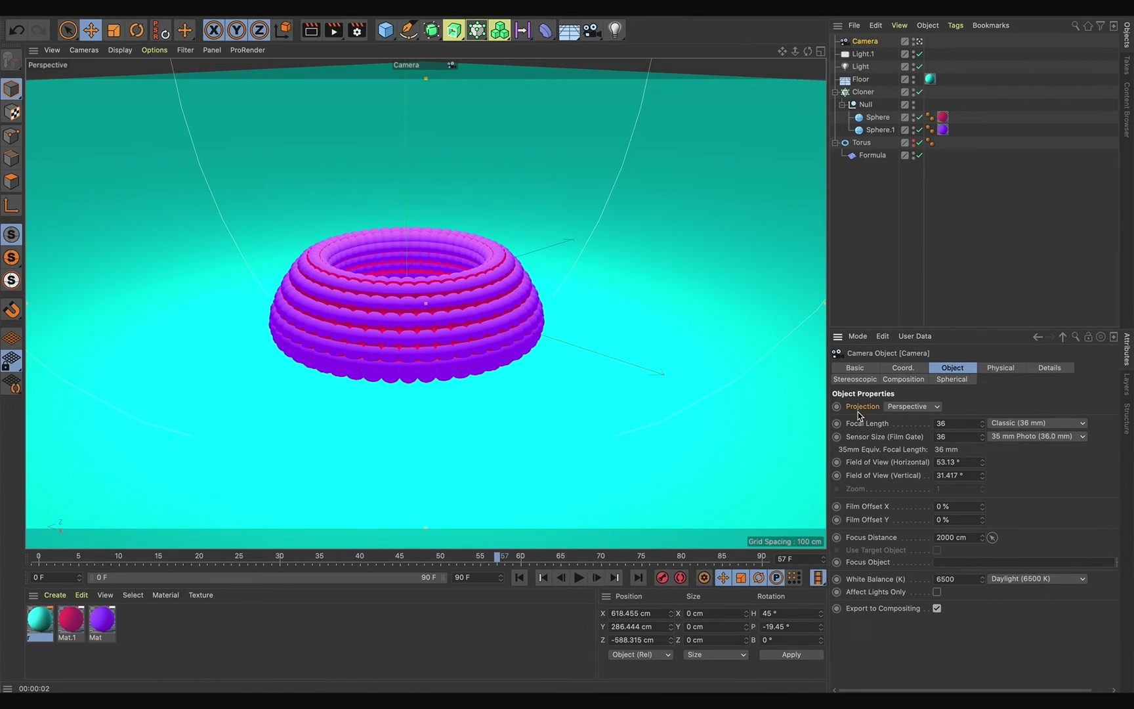
left_click(916, 407)
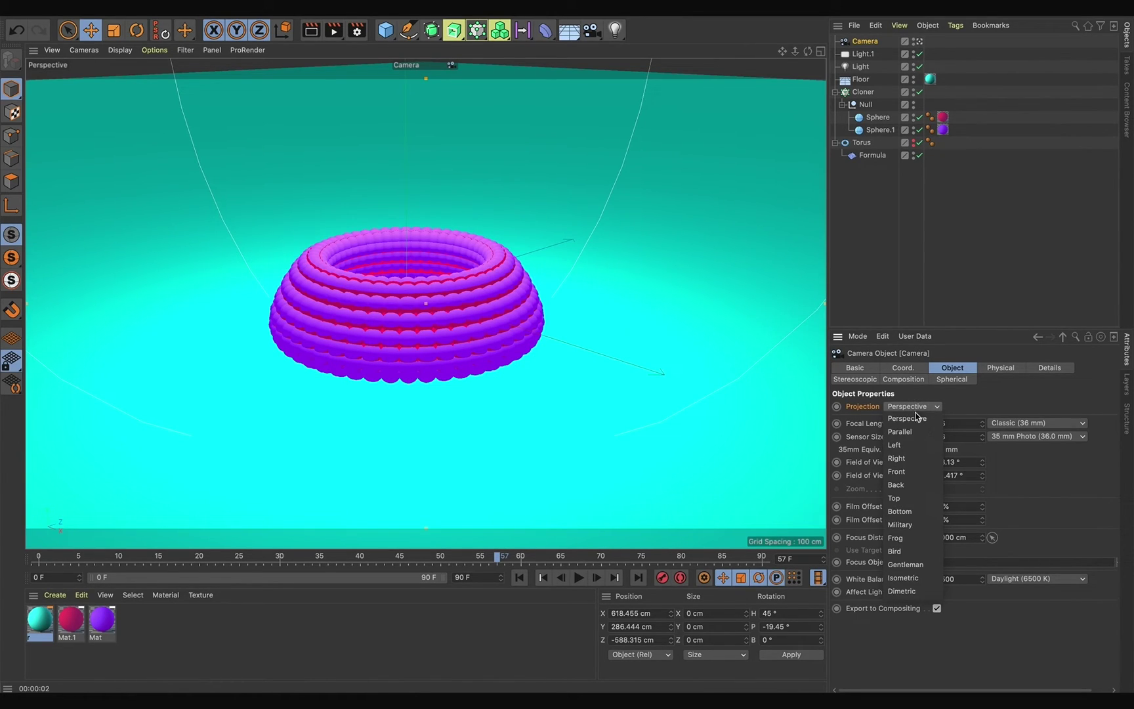
left_click(922, 580)
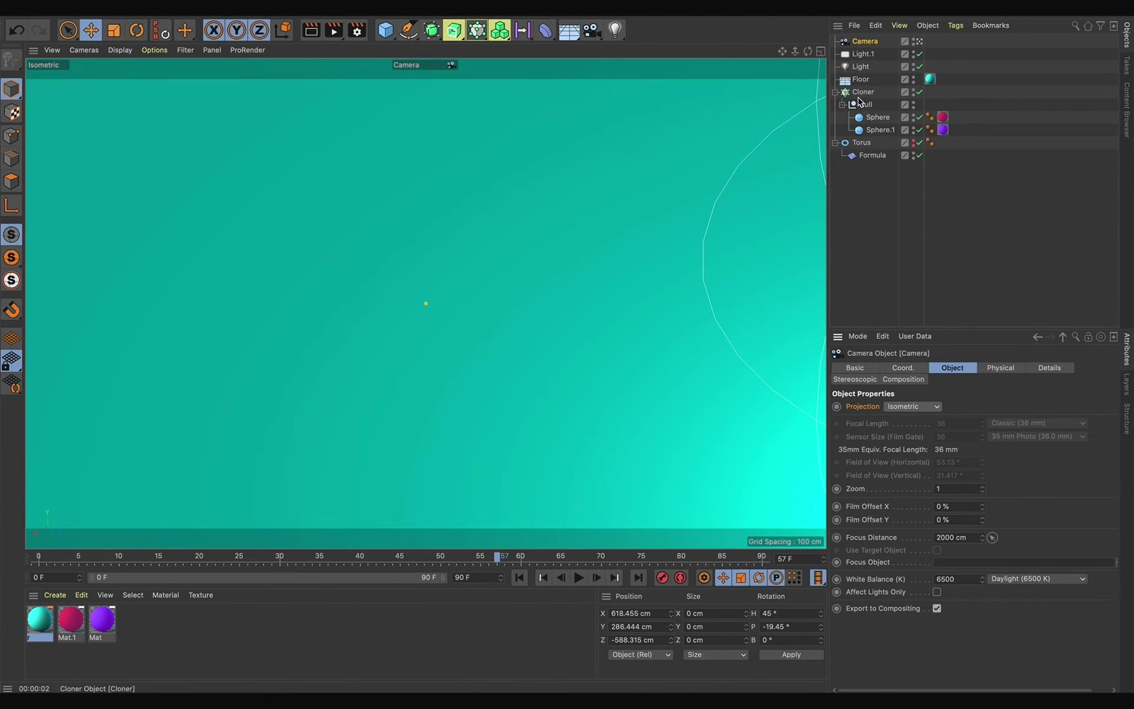
Frame the Cloner's torus of spheres in view and zoom out slightly.
left_click(861, 93)
key("h")
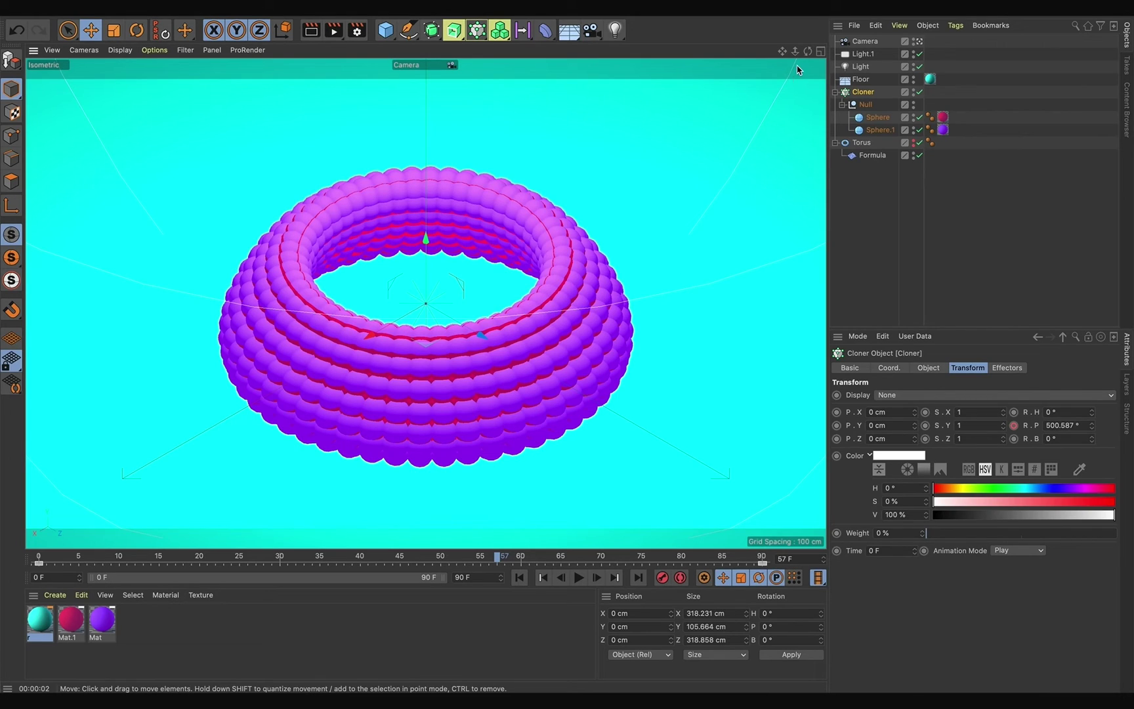
left_click_drag(795, 51, 778, 54)
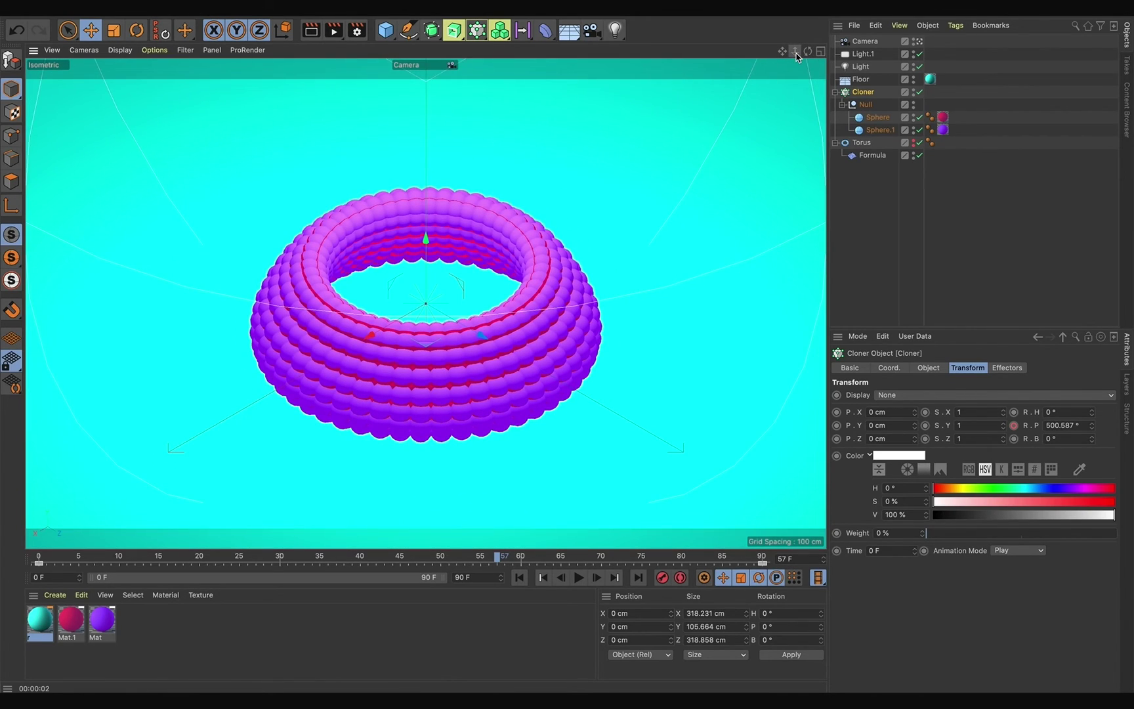